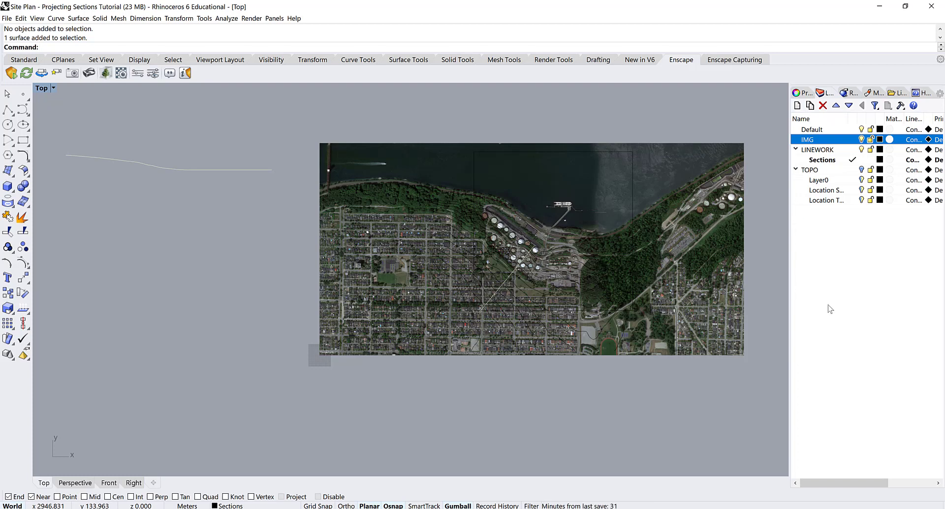
- Collapse the TOPO sublayers, hide the IMG aerial photo layer, and select the contour curves
click(809, 171)
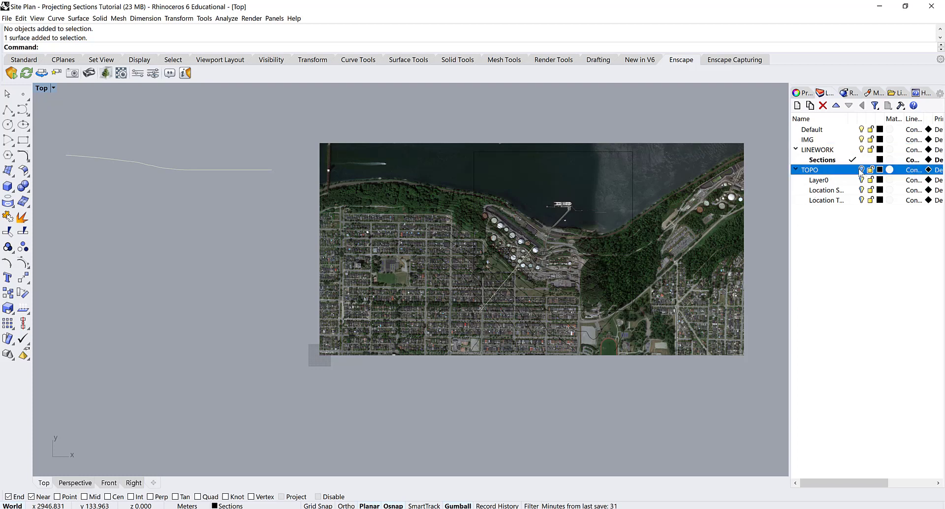
click(796, 170)
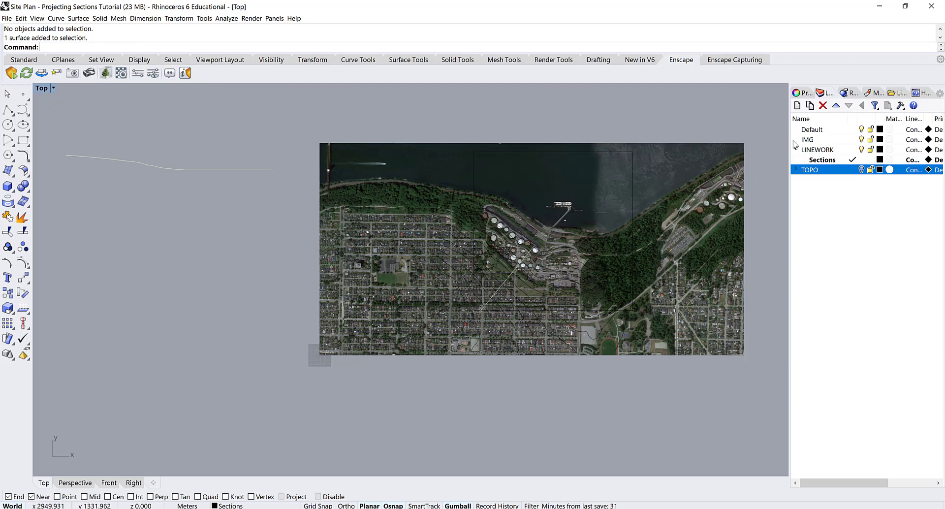
click(861, 140)
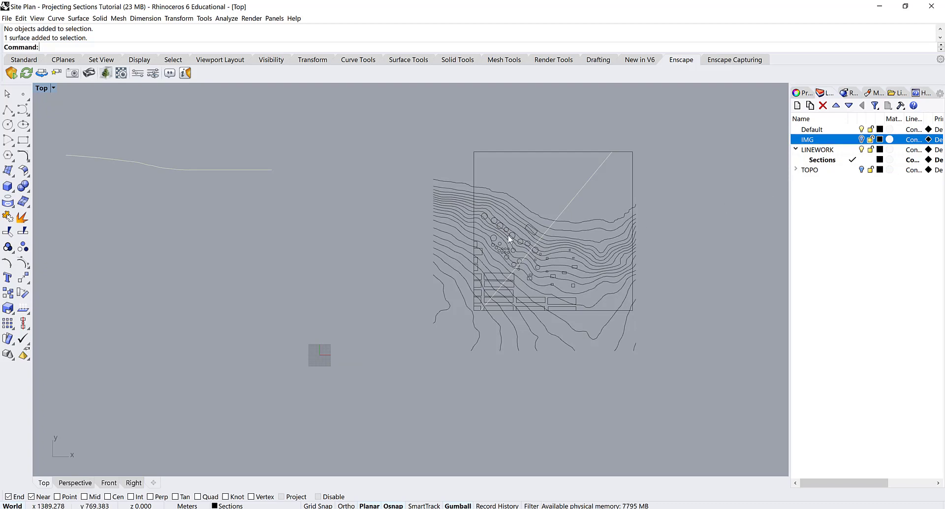
click(446, 307)
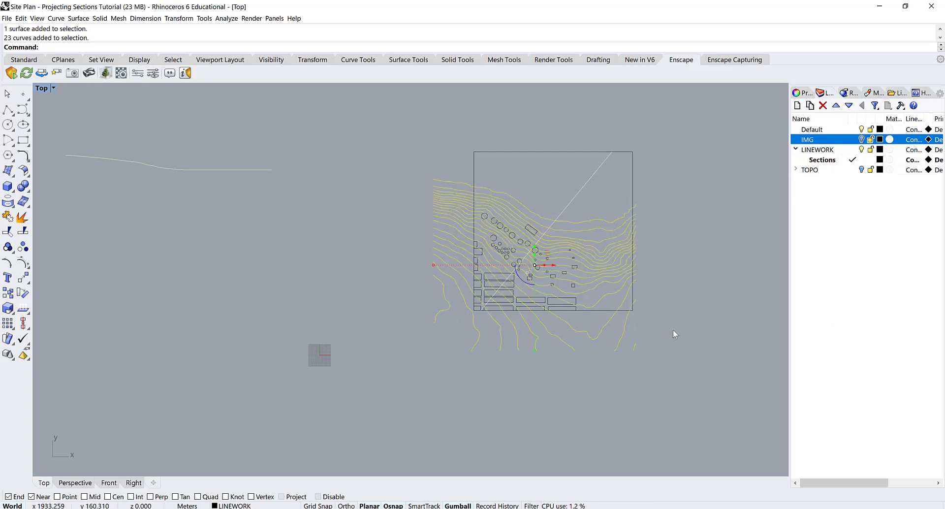
- Create a new sublayer named CONTOURS under LINEWORK
click(812, 151)
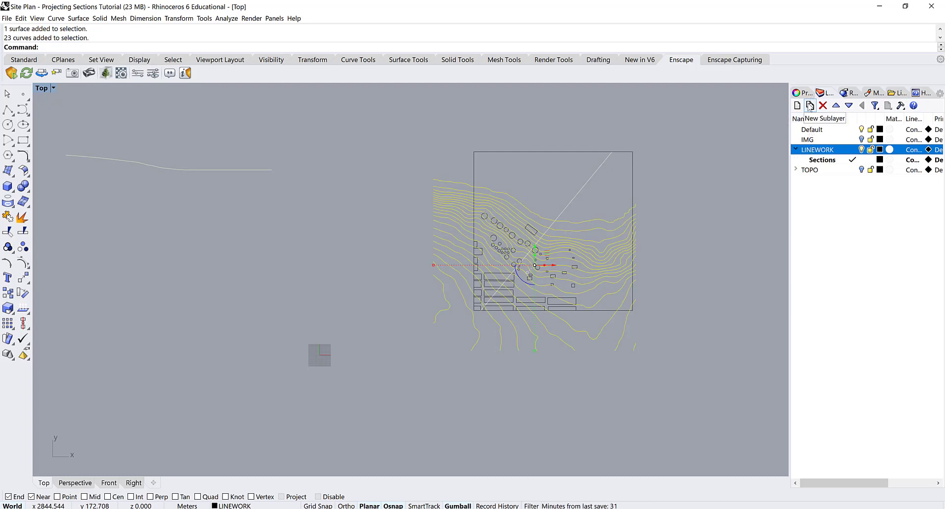
click(809, 105)
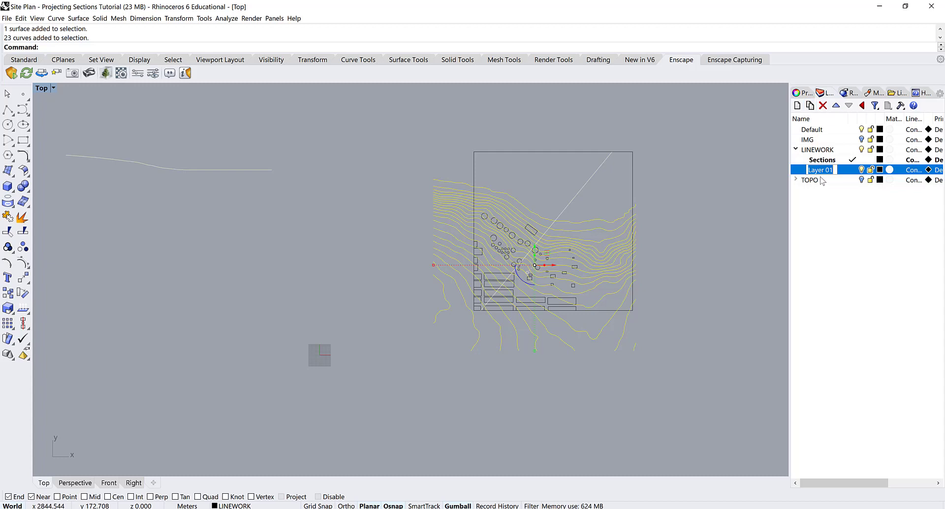
text(CONTOURS)
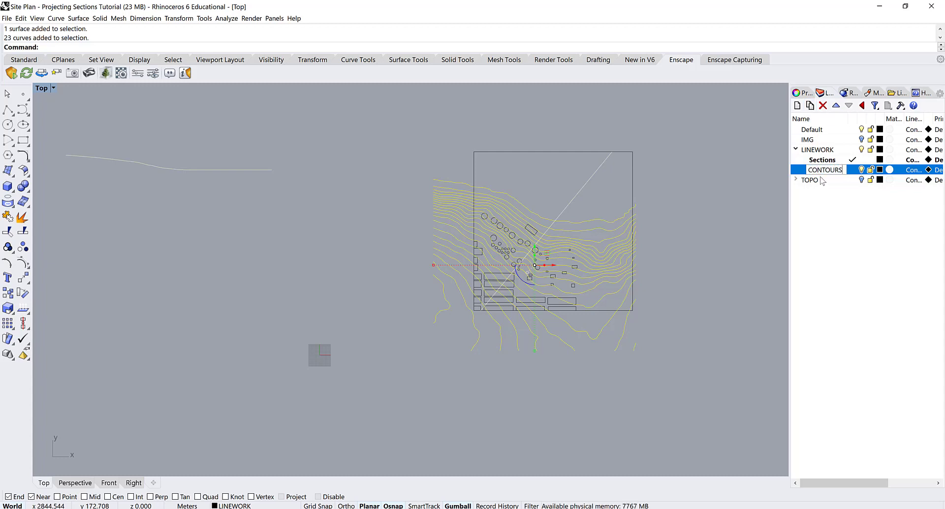
click(826, 205)
click(826, 171)
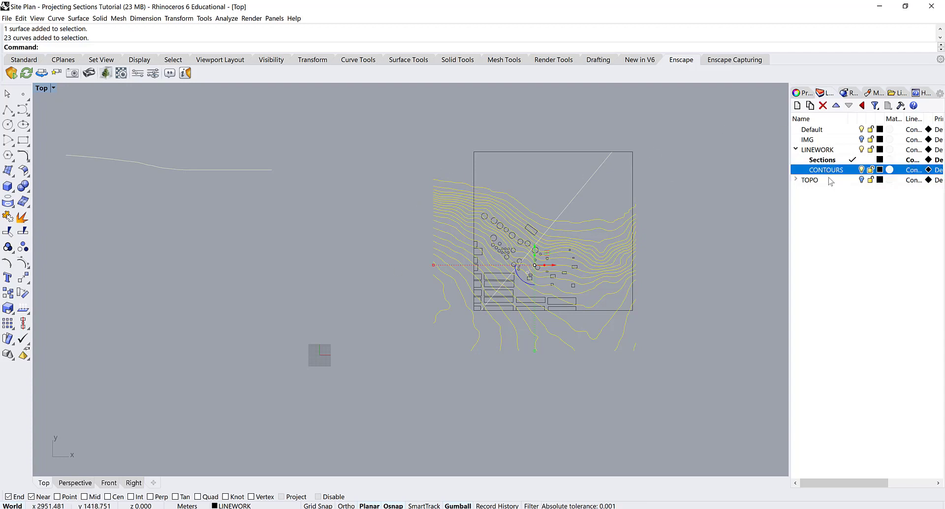
right_click(824, 173)
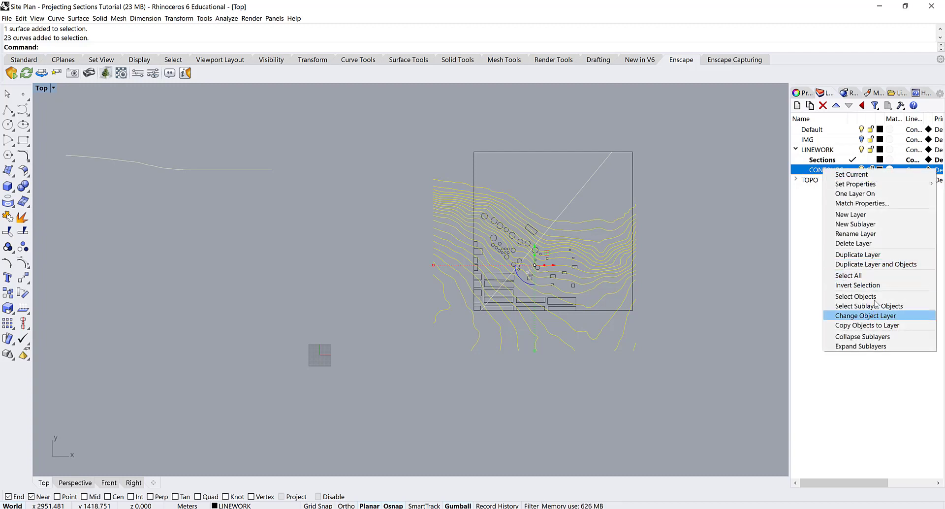
- Set the selected contour curves' layer to CONTOURS in Properties, then deselect them
click(803, 93)
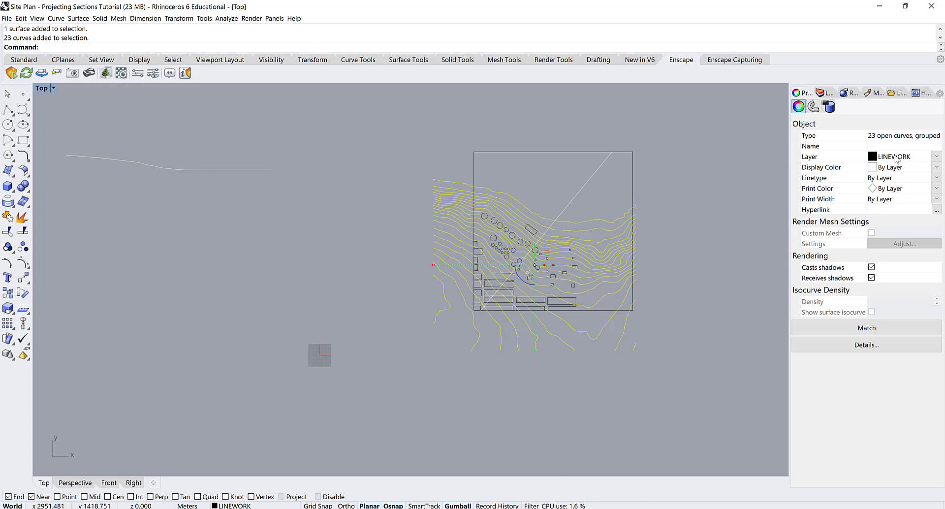
click(935, 157)
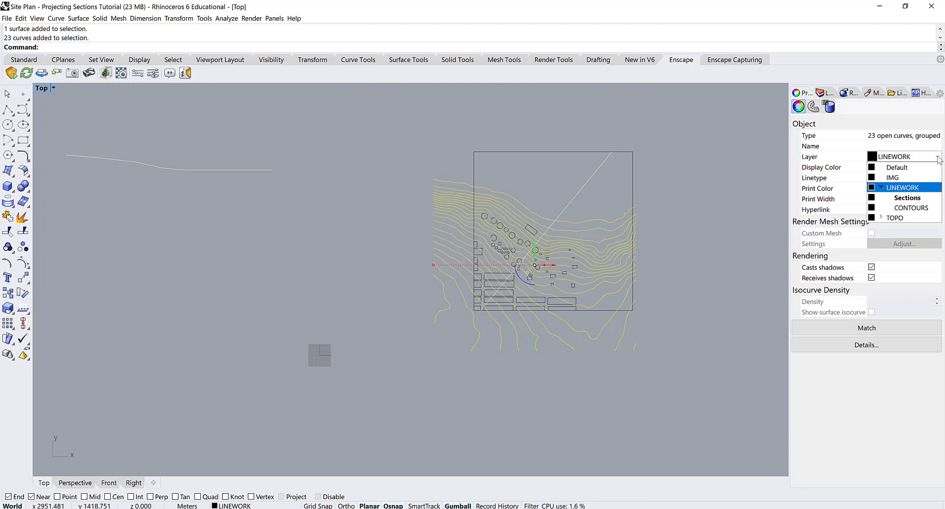
click(910, 207)
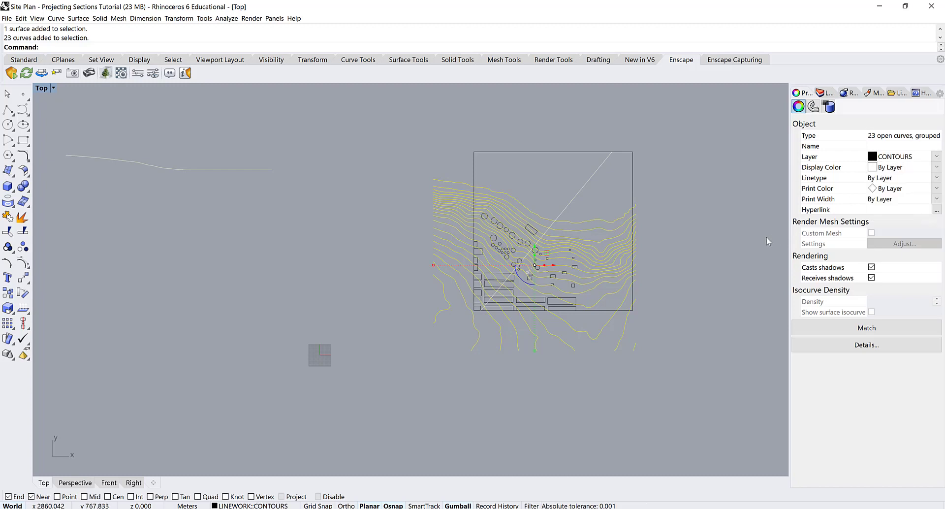
click(737, 264)
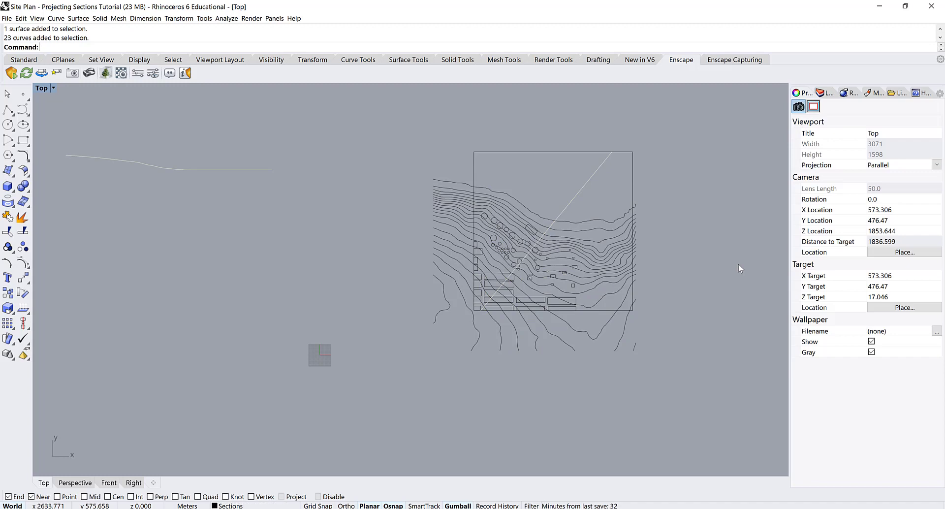
- Widen the Layers panel and give the CONTOURS layer a light grey colour
click(829, 93)
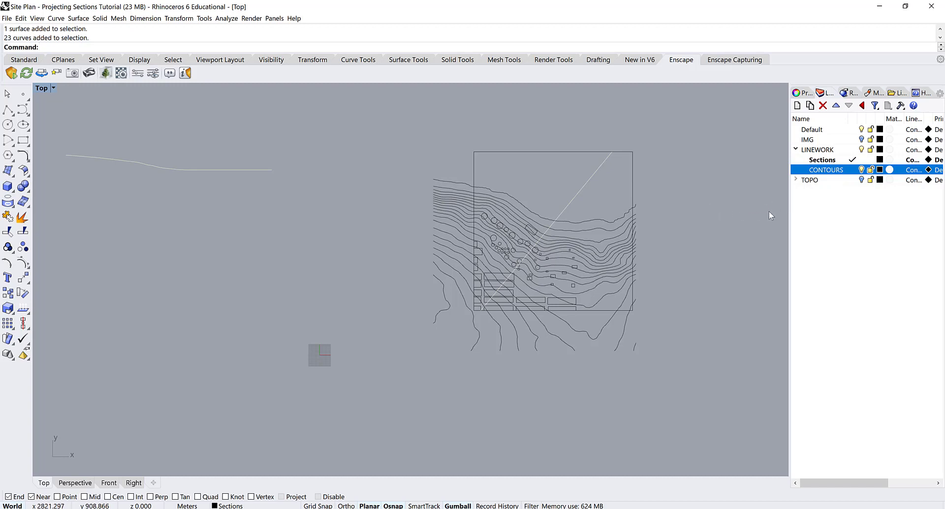
drag(789, 214, 722, 214)
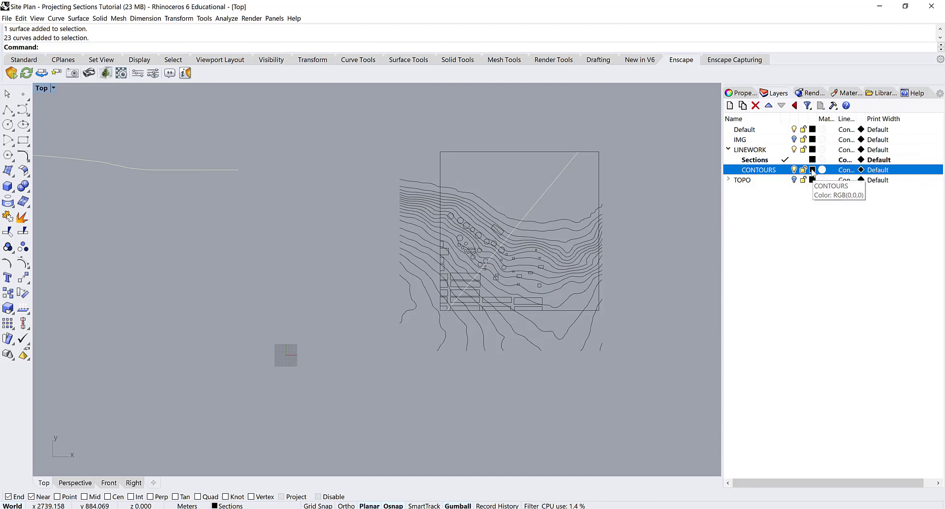
click(812, 169)
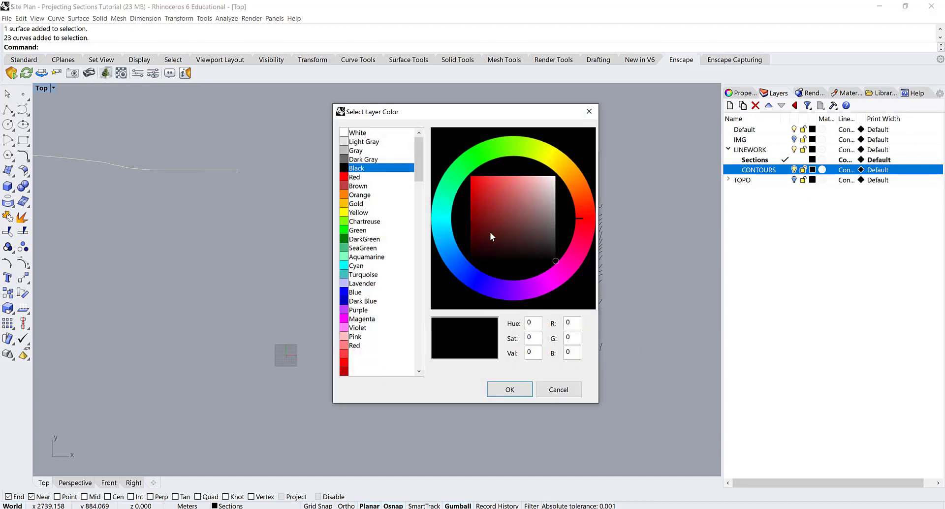
mouse_move(542, 220)
mouse_down()
mouse_move(559, 209)
mouse_move(563, 190)
mouse_up()
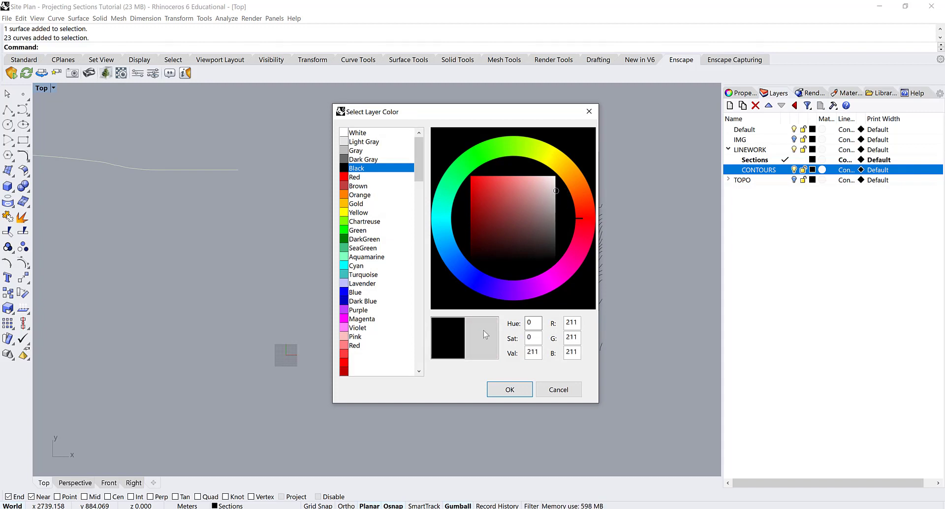
click(507, 390)
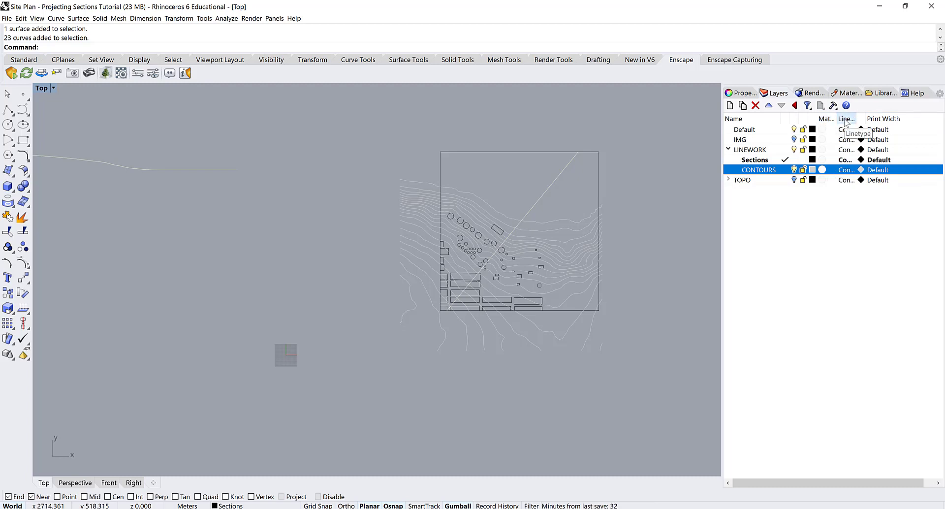
- Set the CONTOURS layer's linetype to Dashed
click(842, 172)
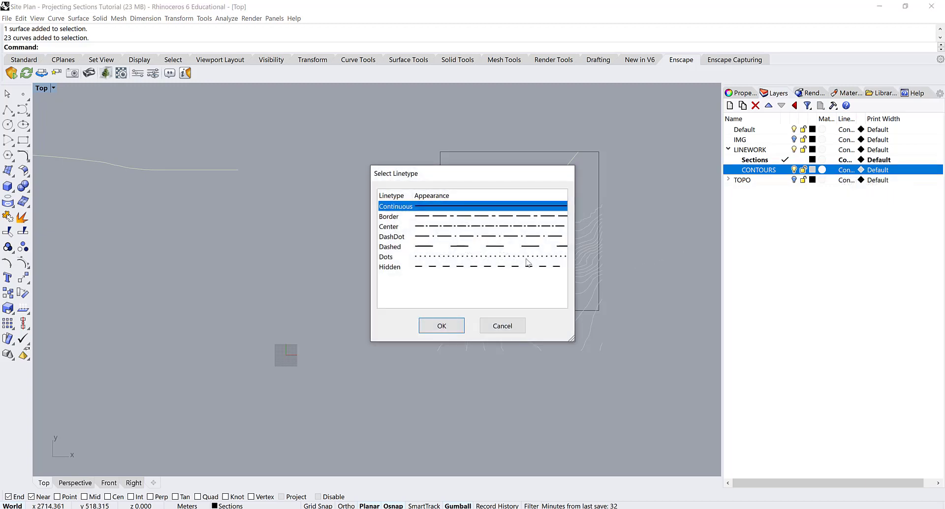
click(465, 248)
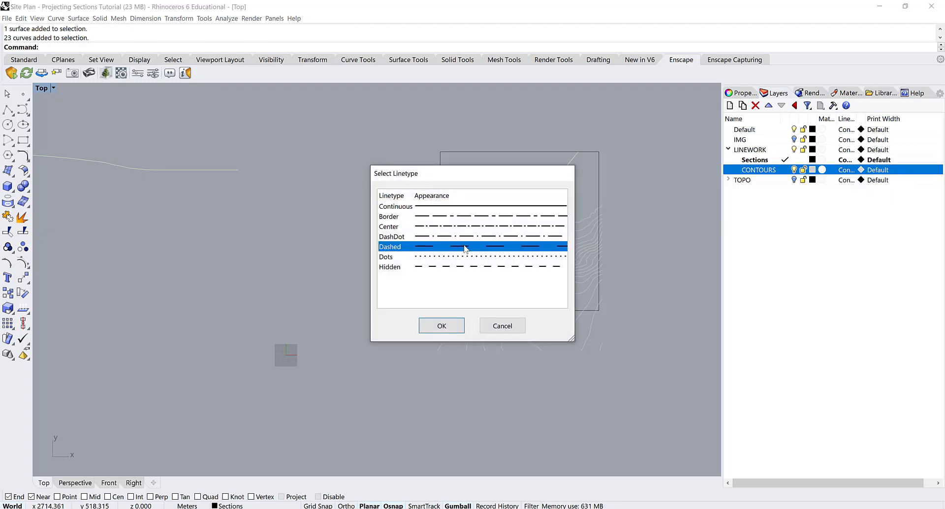
click(442, 327)
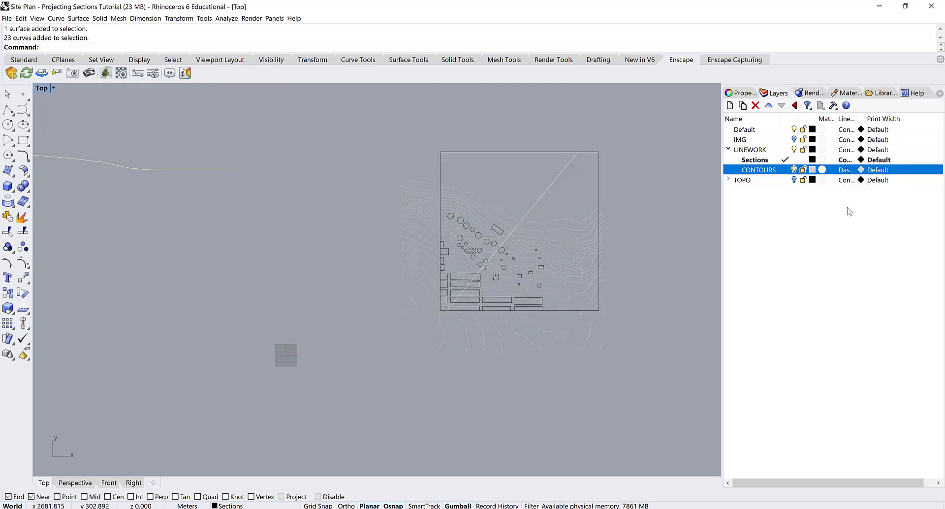
- Reselect the contours and run SetLinetypeScale, accepting a scale of 1000
scroll(453, 333, up, 8)
scroll(590, 274, down, 8)
right_drag(621, 352, 524, 341)
scroll(525, 342, up, 3)
click(507, 302)
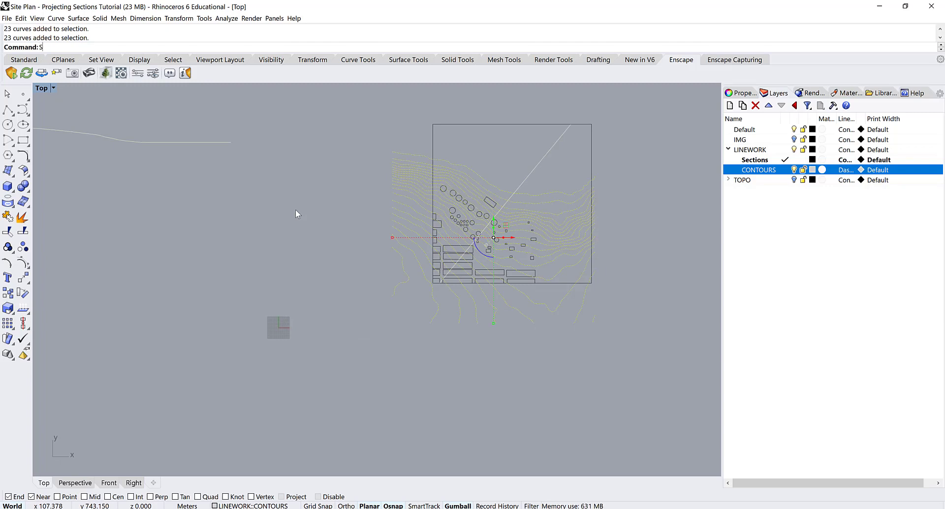
text(Set)
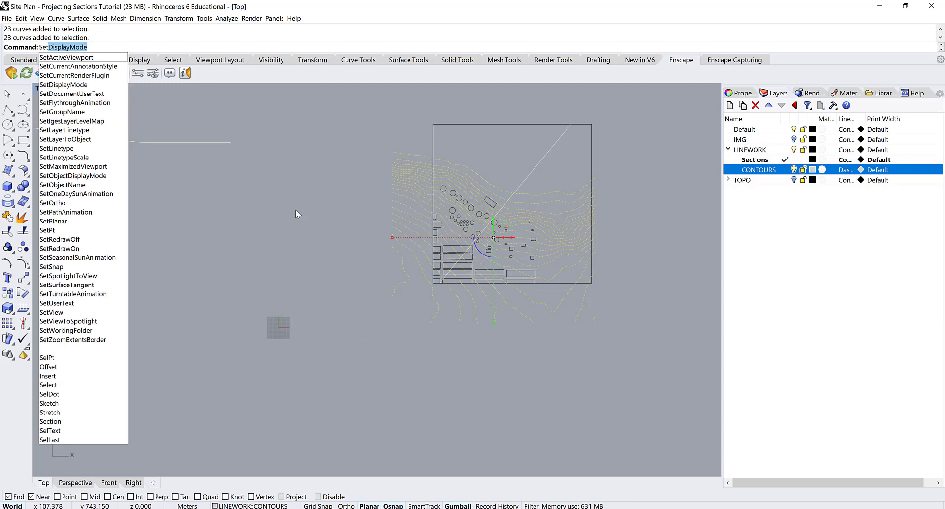
text(Linetype)
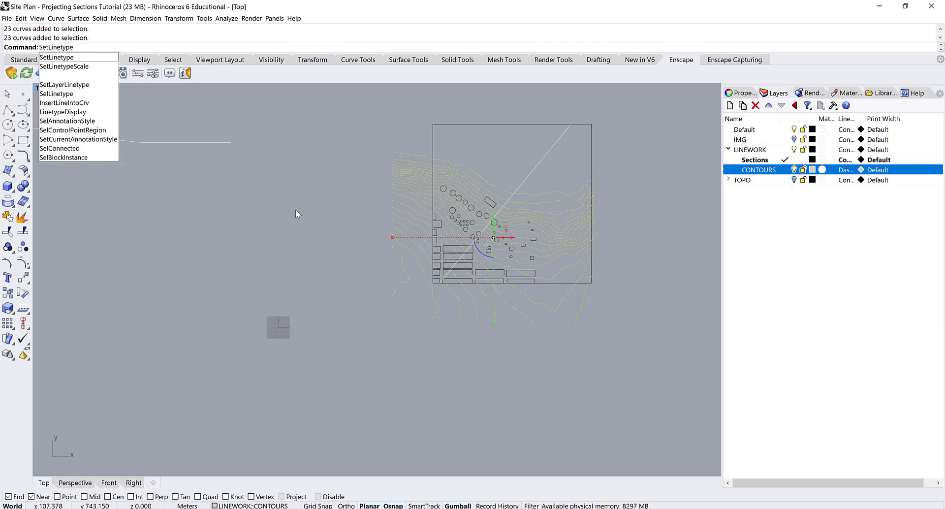
text(Scale)
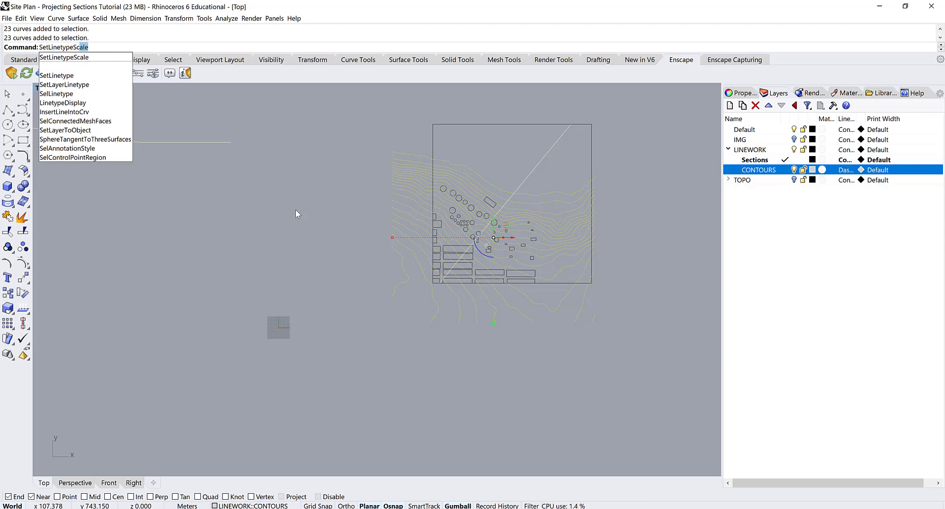
key(Return)
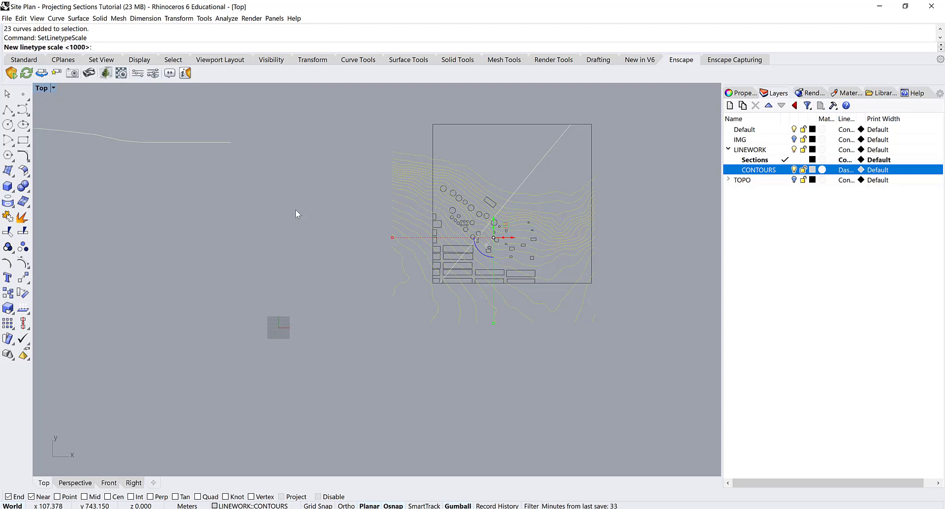
key(Return)
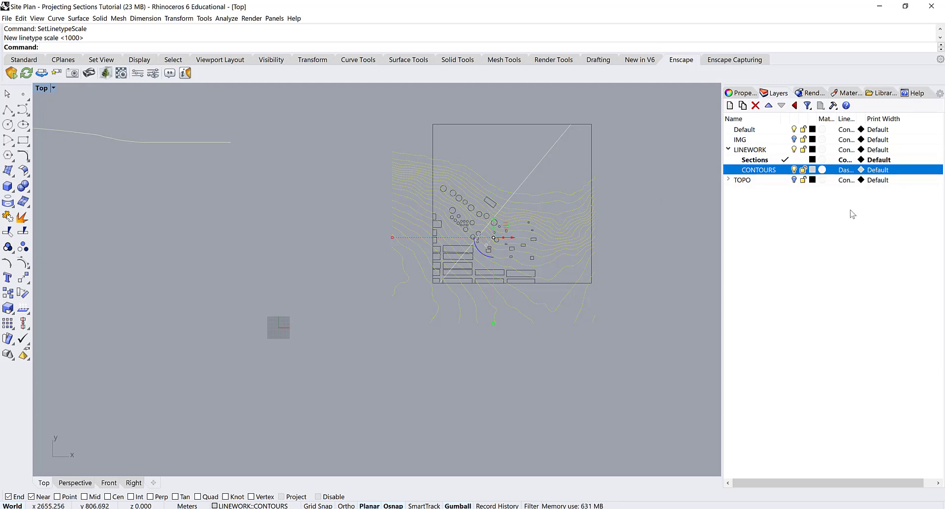
- Turn the IMG layer back on and window-select the site image and contours
click(640, 235)
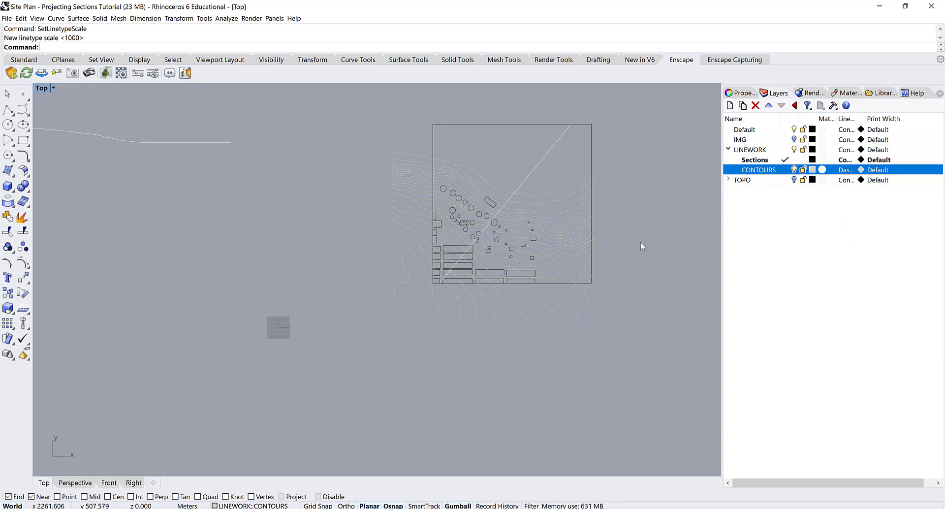
click(793, 139)
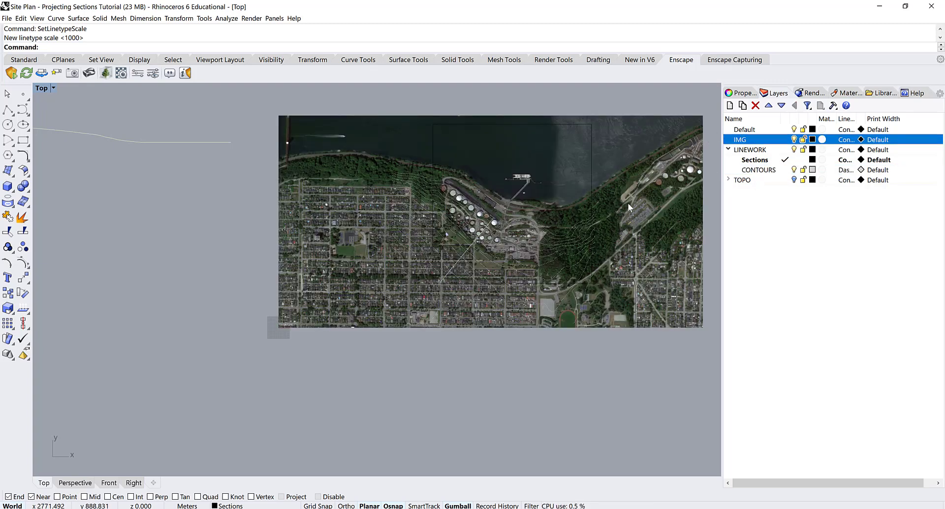
scroll(192, 294, down, 3)
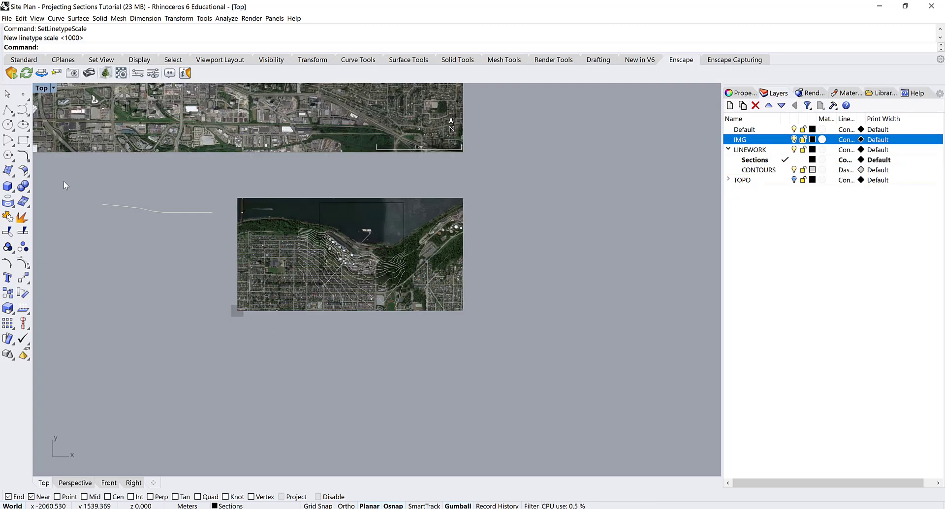
drag(63, 181, 517, 323)
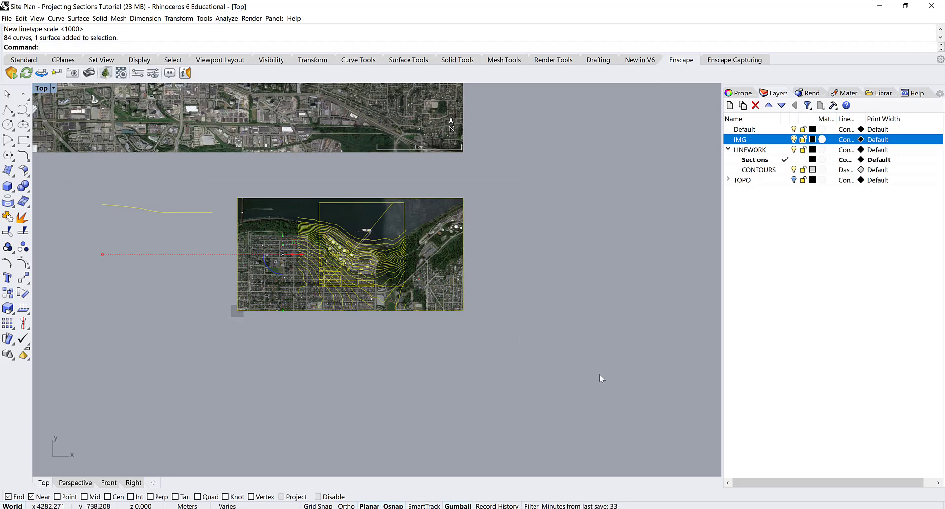
- Drag the site right along X with the gumball, leaving a copy at the original position
right_drag(579, 378, 407, 380)
scroll(487, 376, down, 5)
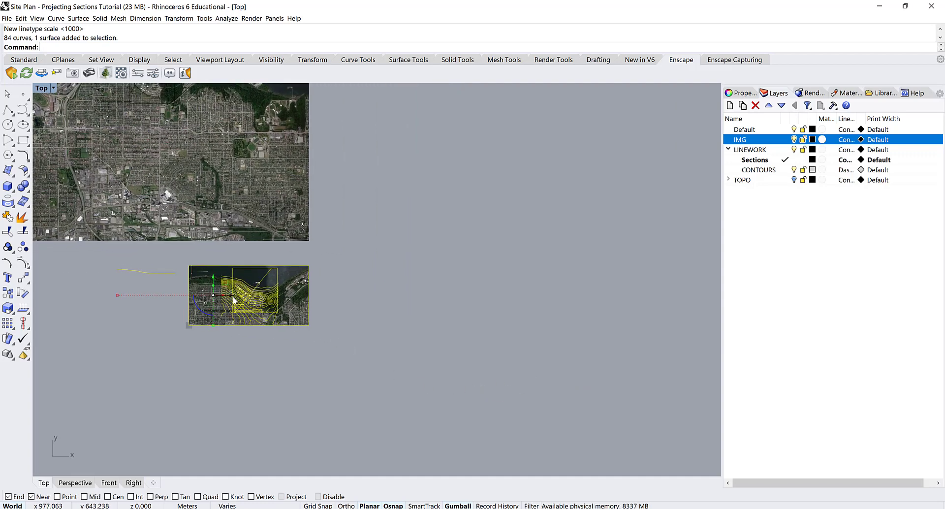
scroll(197, 302, up, 3)
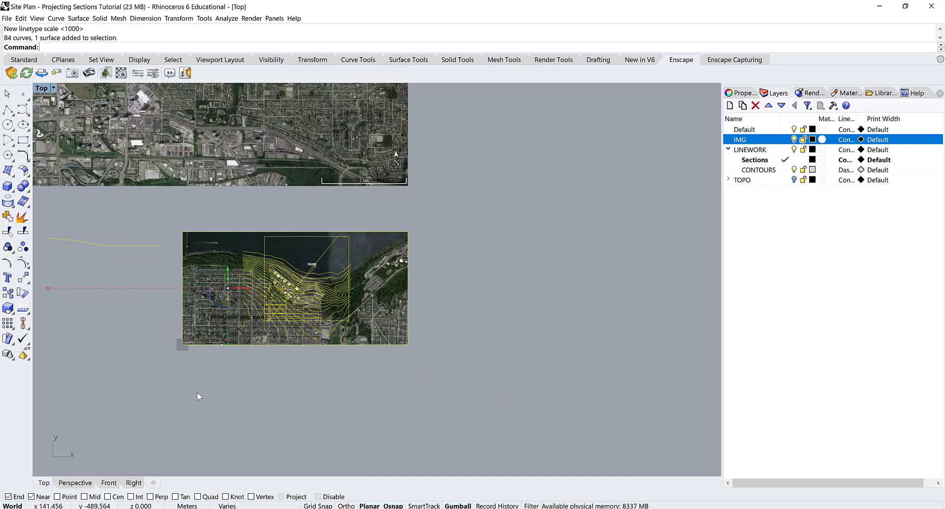
right_drag(202, 397, 359, 401)
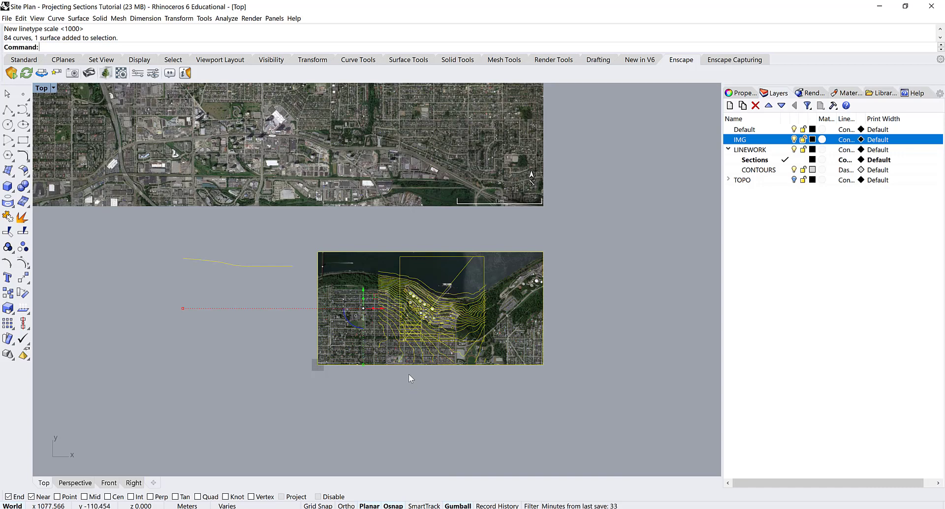
scroll(421, 396, down, 1)
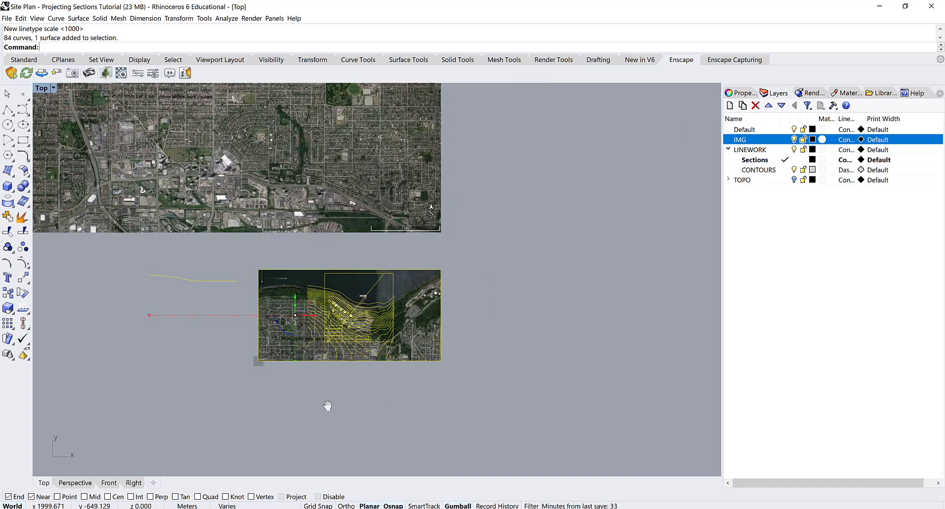
right_drag(319, 405, 313, 396)
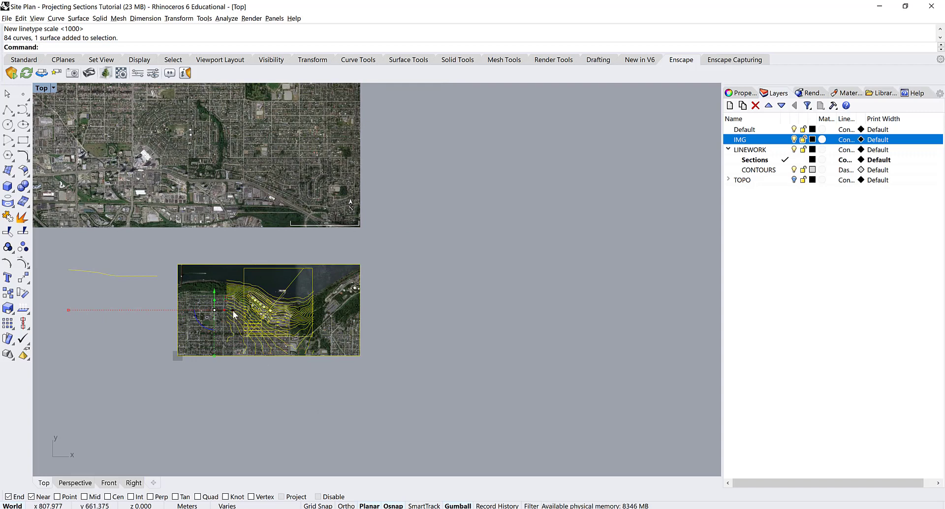
drag(232, 310, 603, 311)
key(alt)
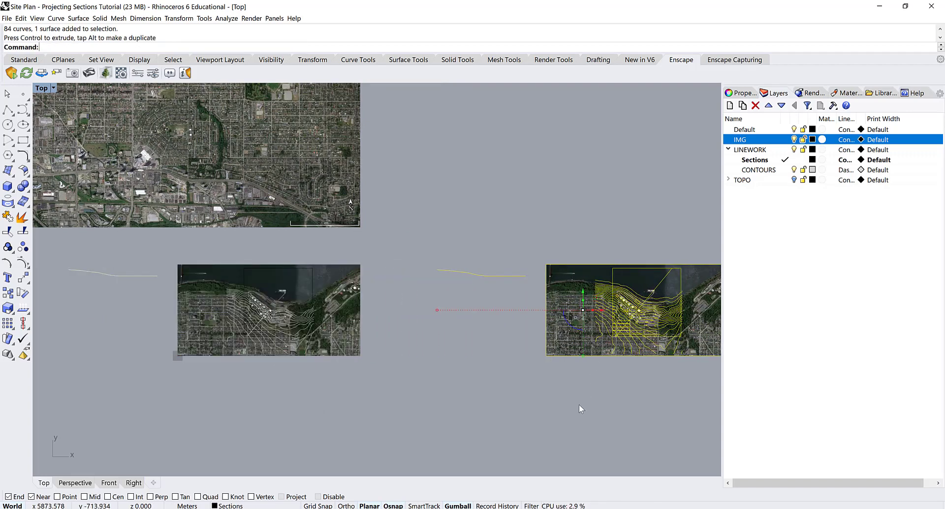
click(579, 404)
- Select the moved site image, contours and curve and slide them further right
right_drag(580, 421, 345, 386)
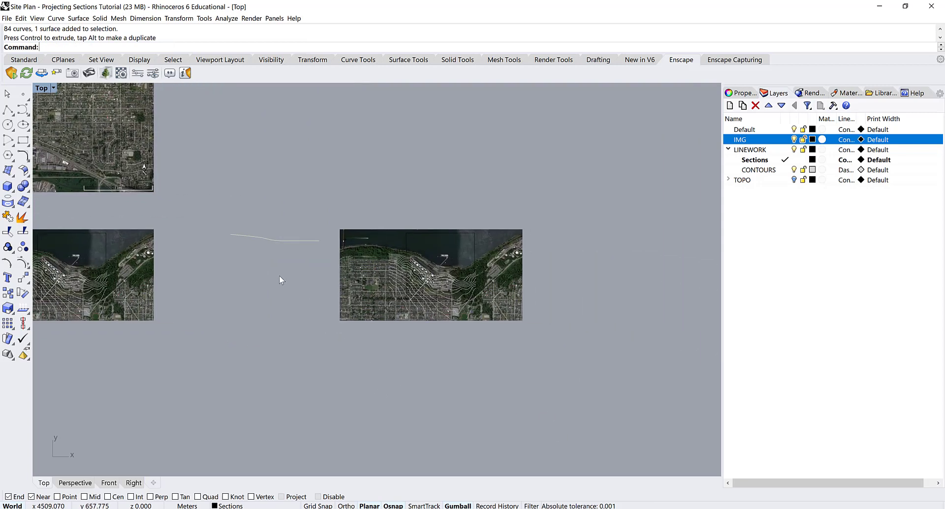
drag(193, 184, 519, 341)
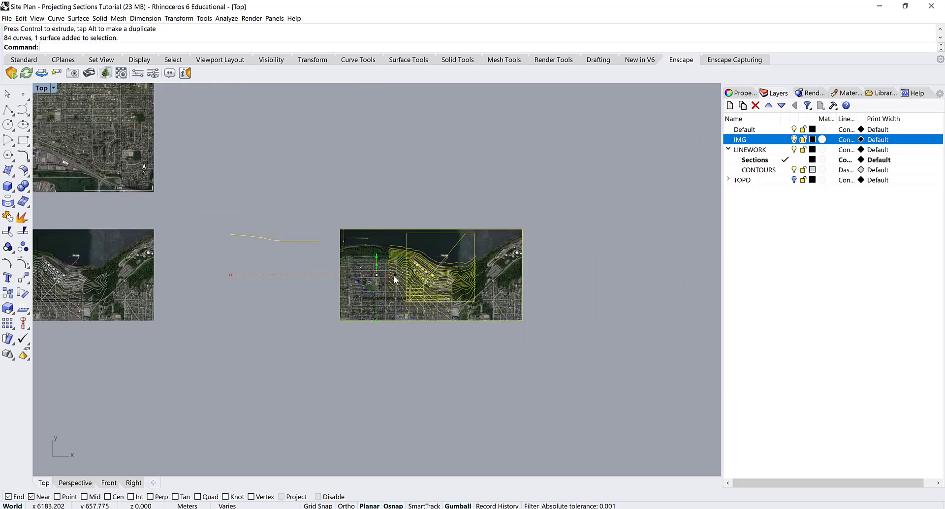
drag(395, 277, 570, 279)
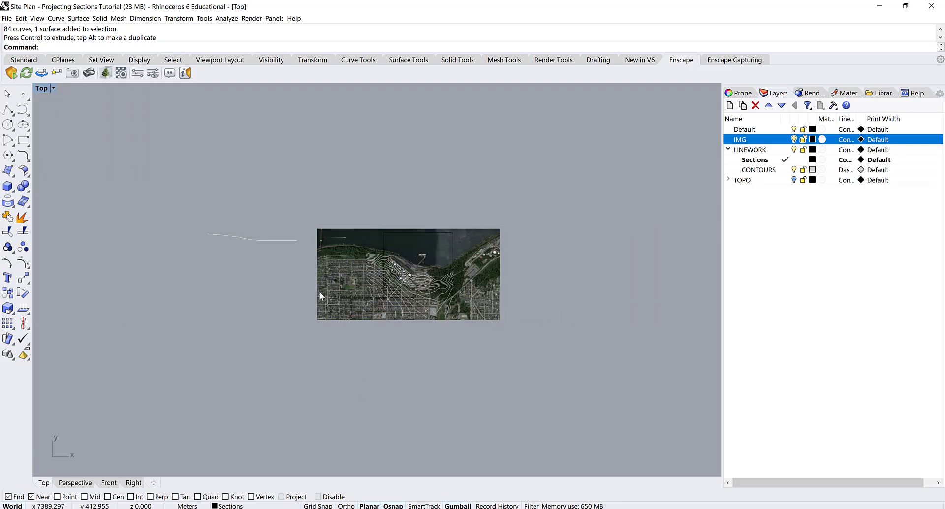
right_drag(319, 292, 283, 305)
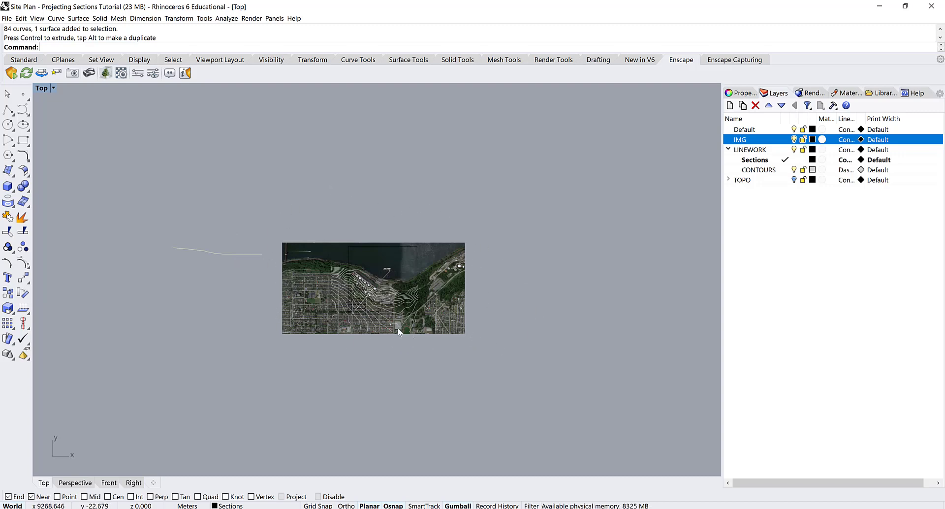
- Move the section curve up and to the right above the site image
drag(249, 252, 382, 185)
key(Escape)
scroll(347, 185, up, 3)
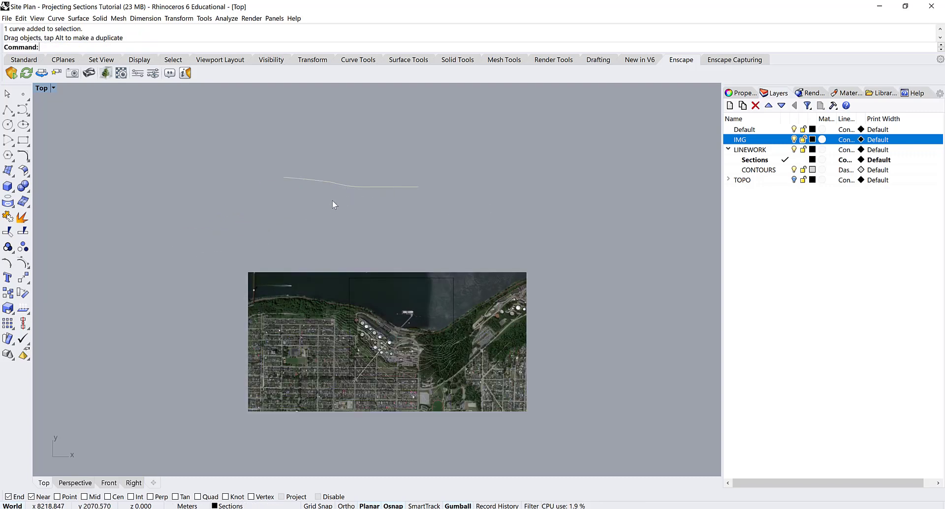
- Draw a horizontal polyline reference line just beneath the section curve
click(8, 109)
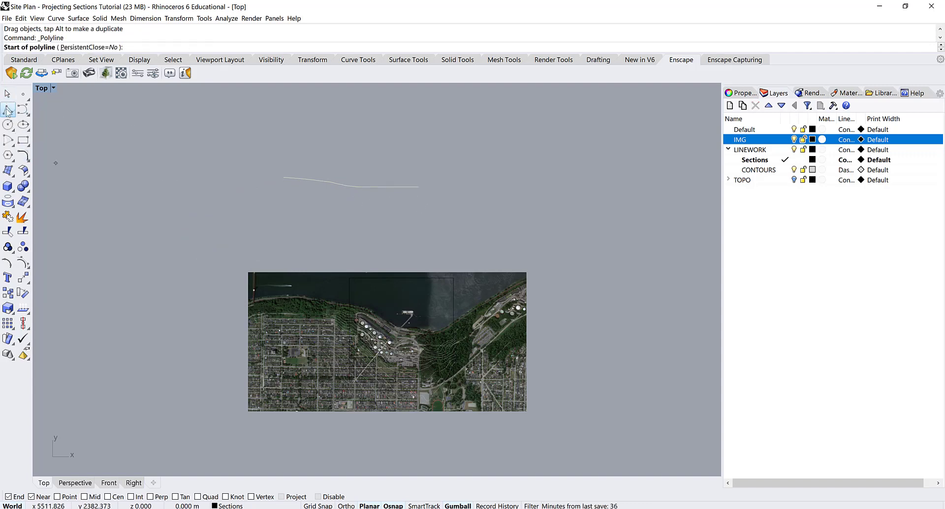
click(418, 210)
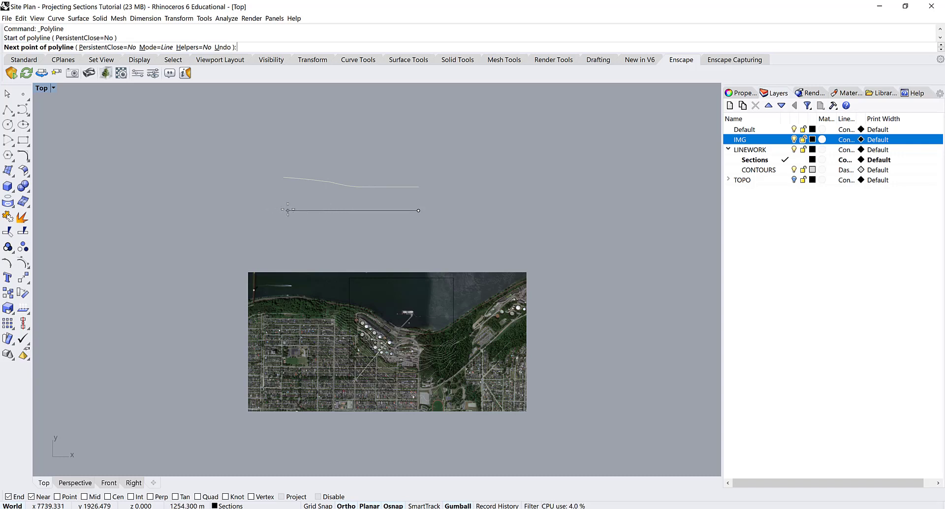
click(288, 210)
key(Return)
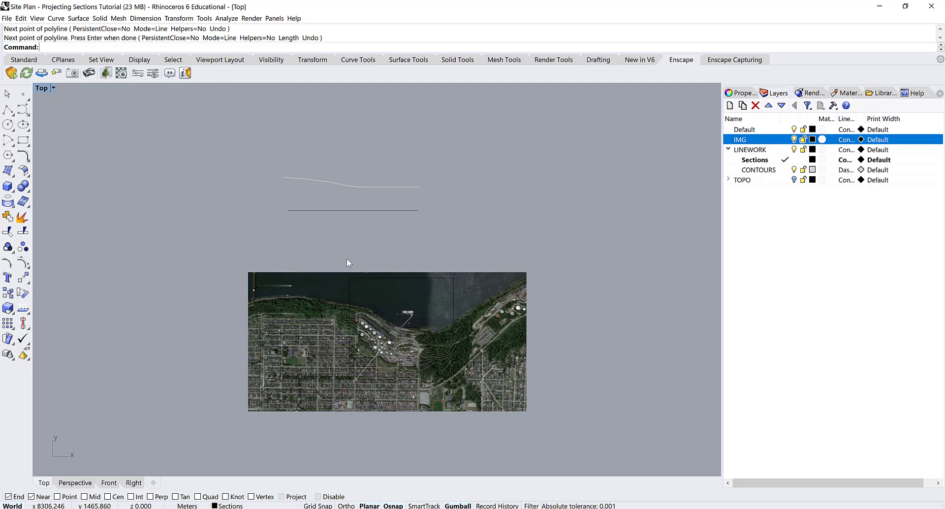
drag(231, 252, 563, 439)
- Rotate the site about the section line's endpoint with Ortho so the line runs horizontally
scroll(381, 368, up, 5)
scroll(381, 370, up, 3)
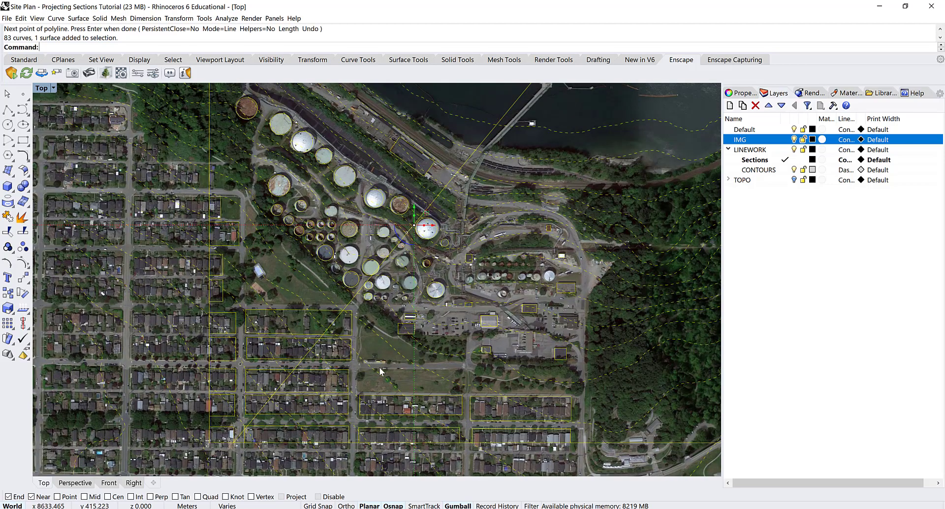
scroll(379, 363, down, 6)
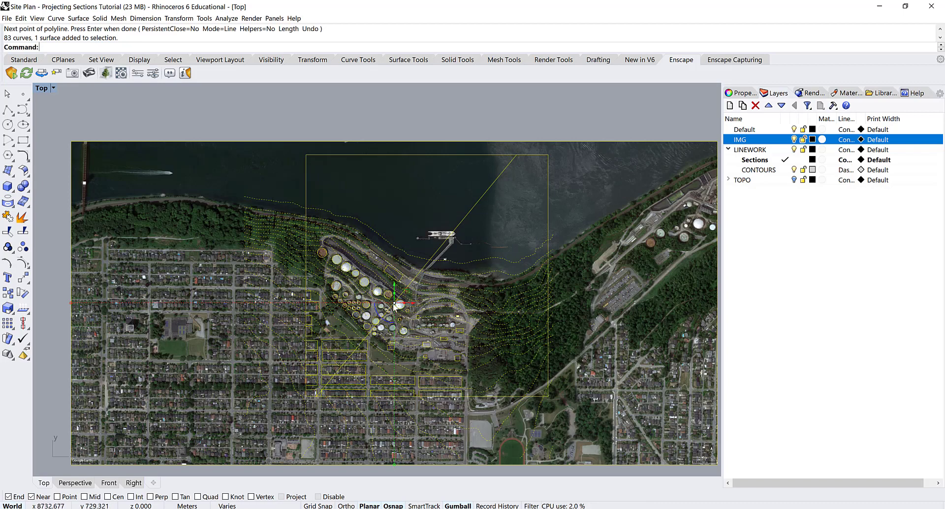
scroll(447, 279, down, 3)
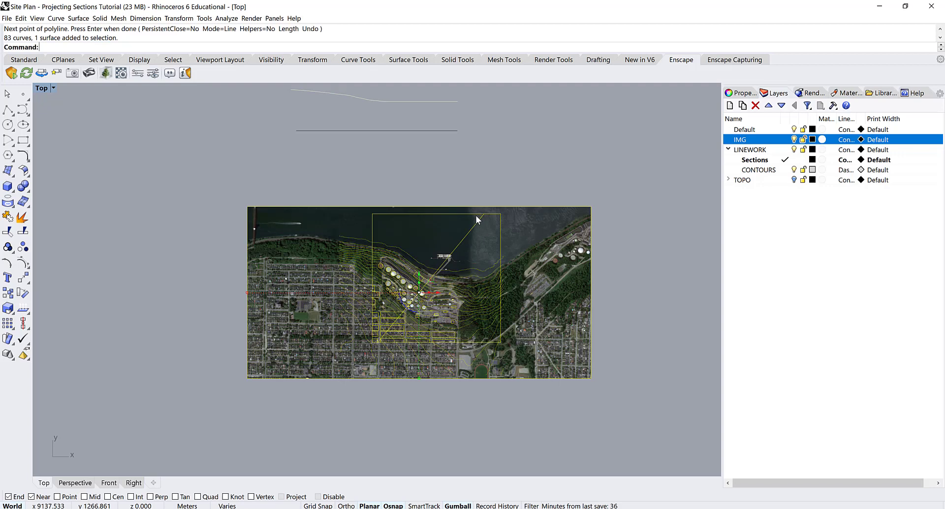
text(rotate)
key(Return)
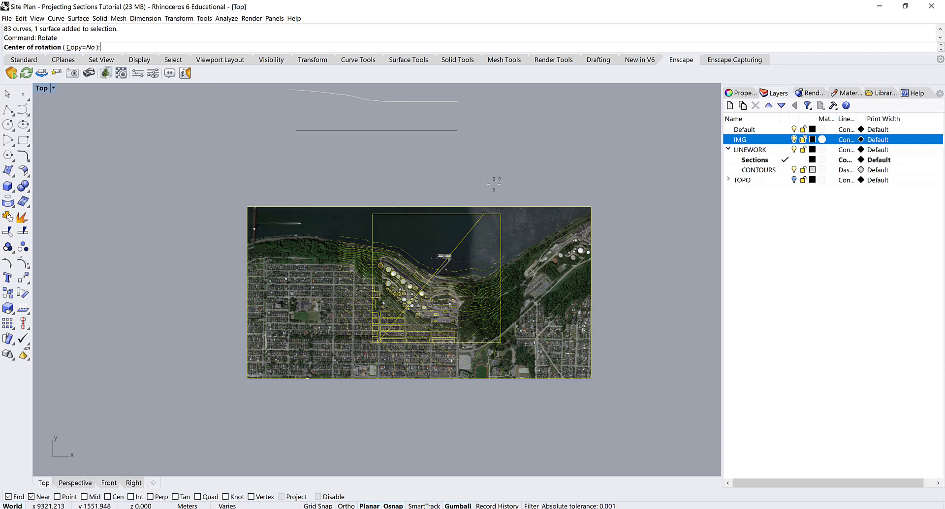
click(485, 214)
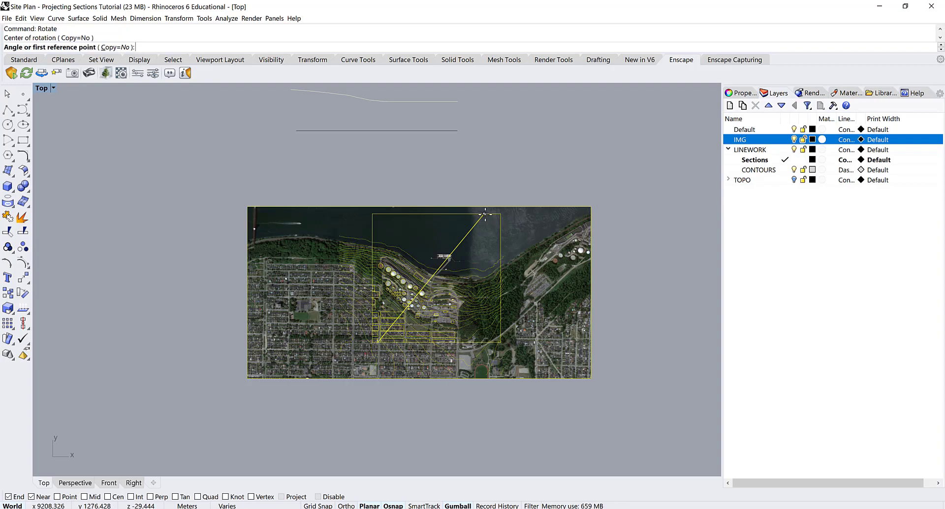
scroll(378, 363, up, 3)
scroll(378, 363, up, 8)
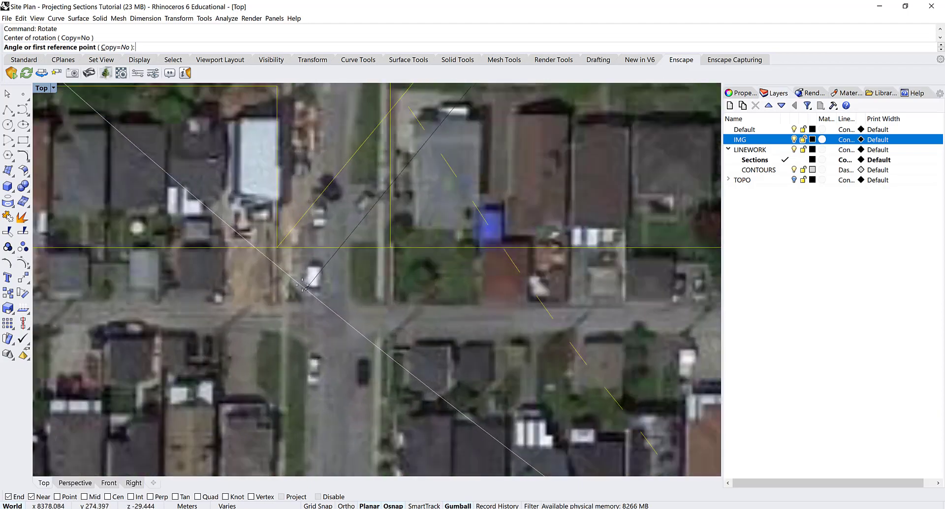
click(276, 247)
scroll(276, 247, down, 10)
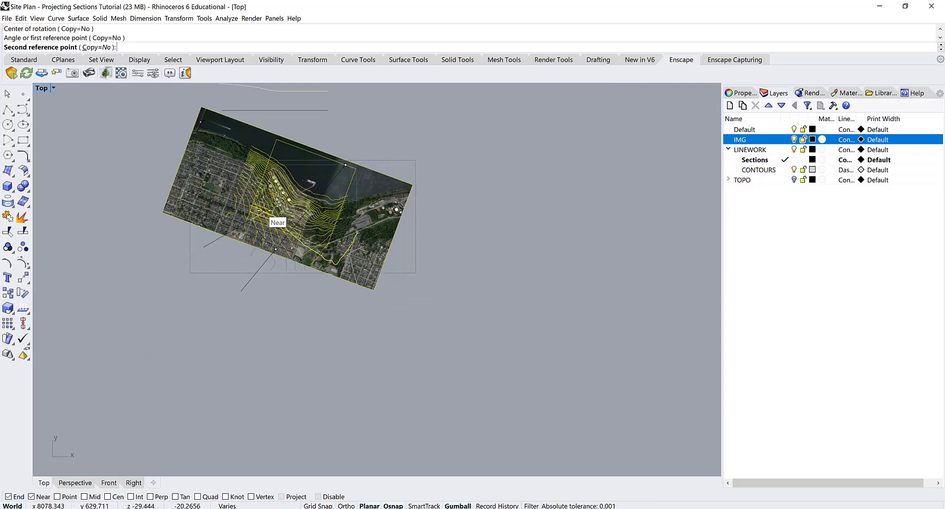
key(F8)
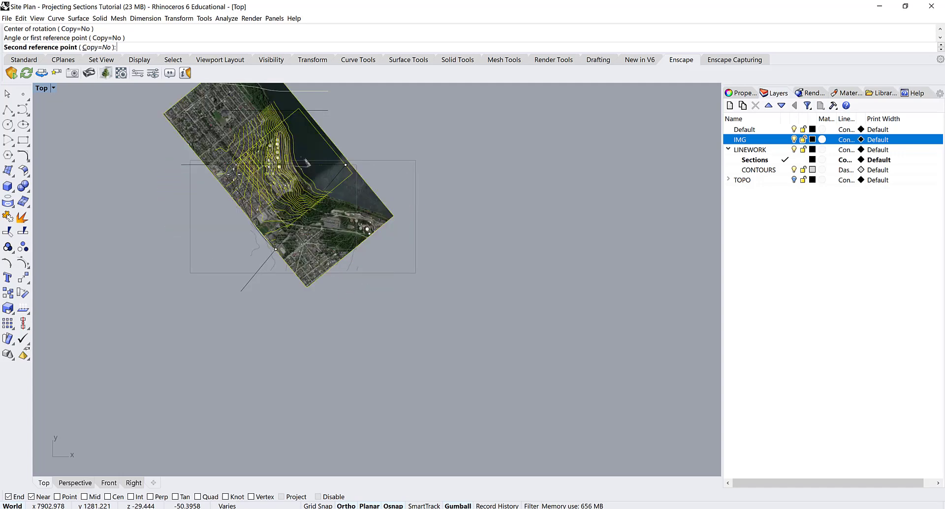
click(250, 240)
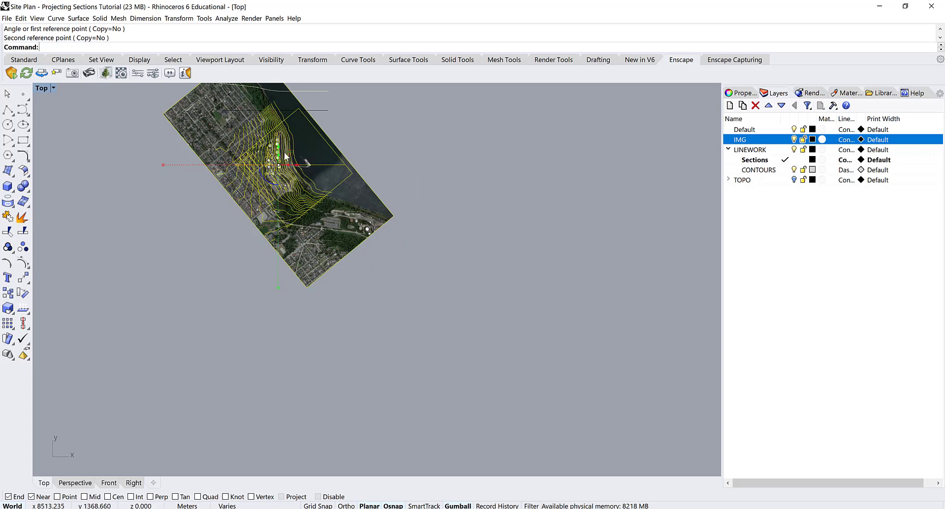
- Drag the rotated site downward beneath the section curve and deselect it
drag(279, 165, 279, 280)
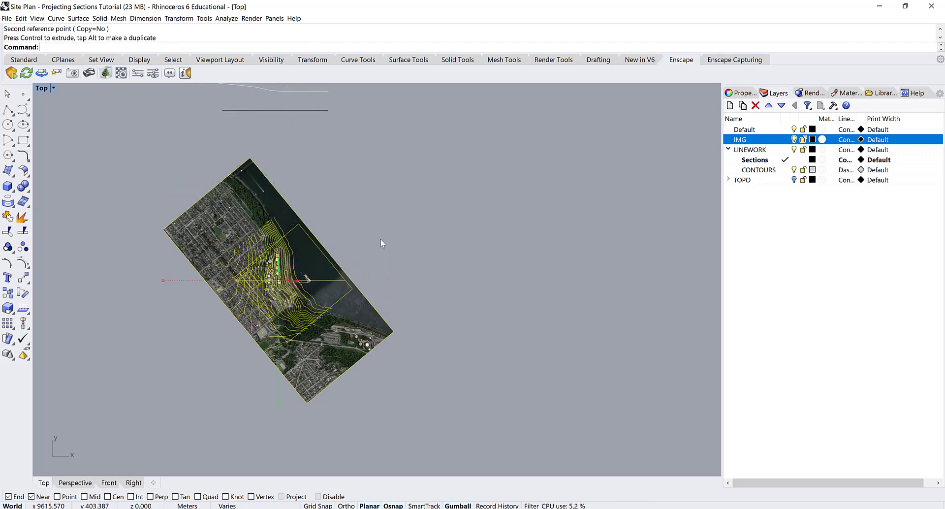
right_drag(396, 235, 495, 250)
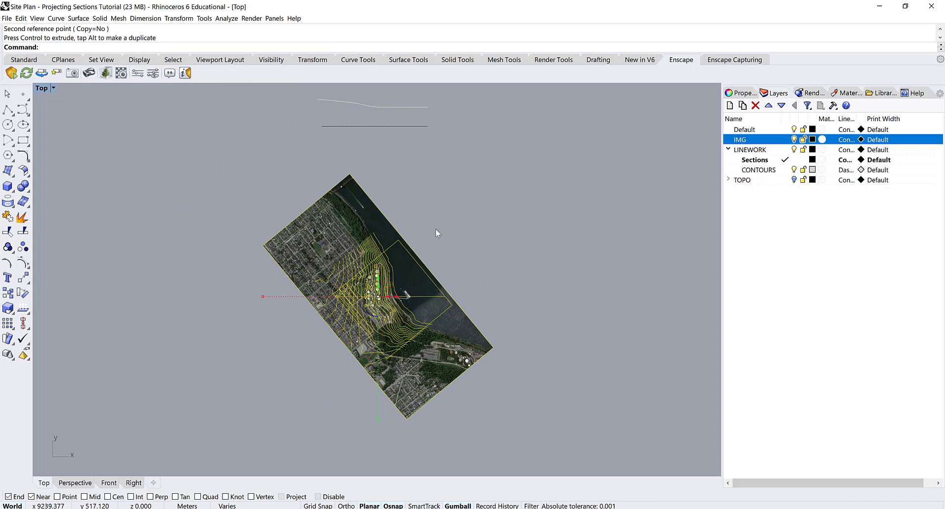
right_drag(428, 217, 469, 196)
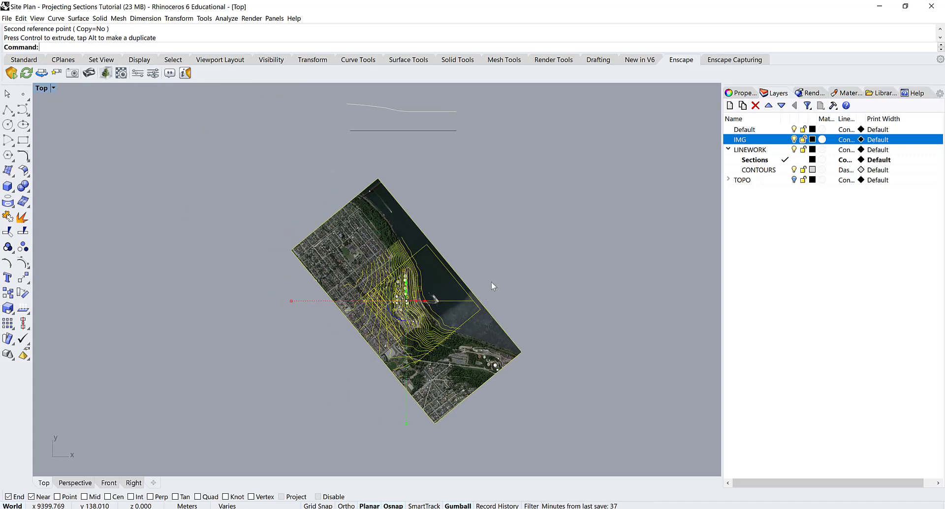
click(510, 262)
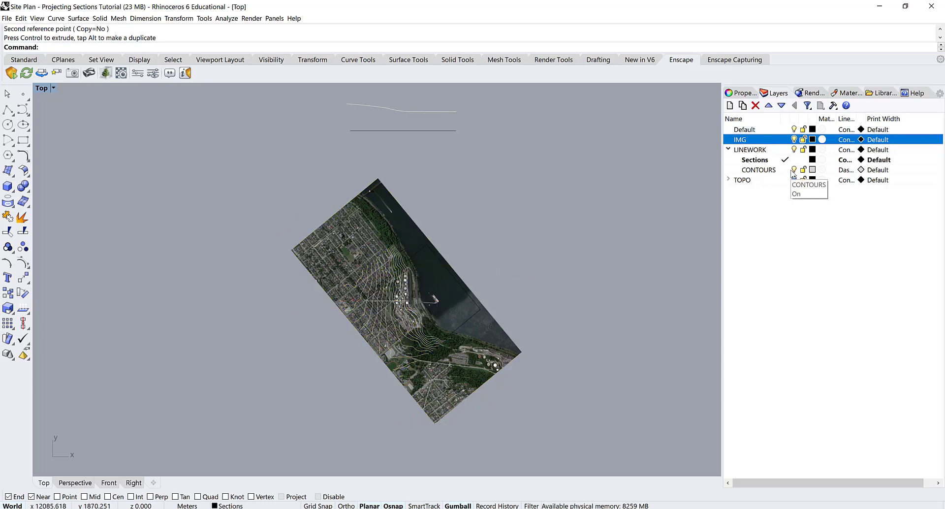
- Hide the IMG and CONTOURS layers and delete the dark horizontal line
click(793, 140)
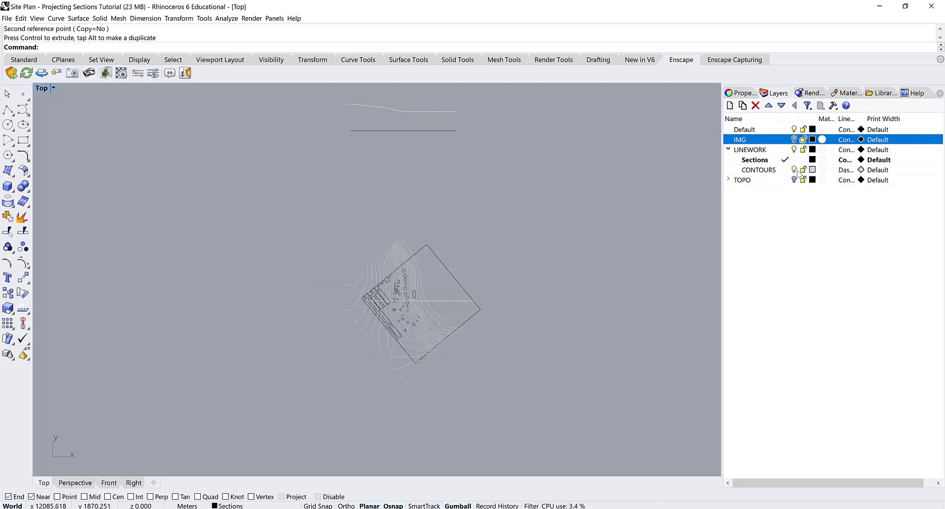
click(798, 170)
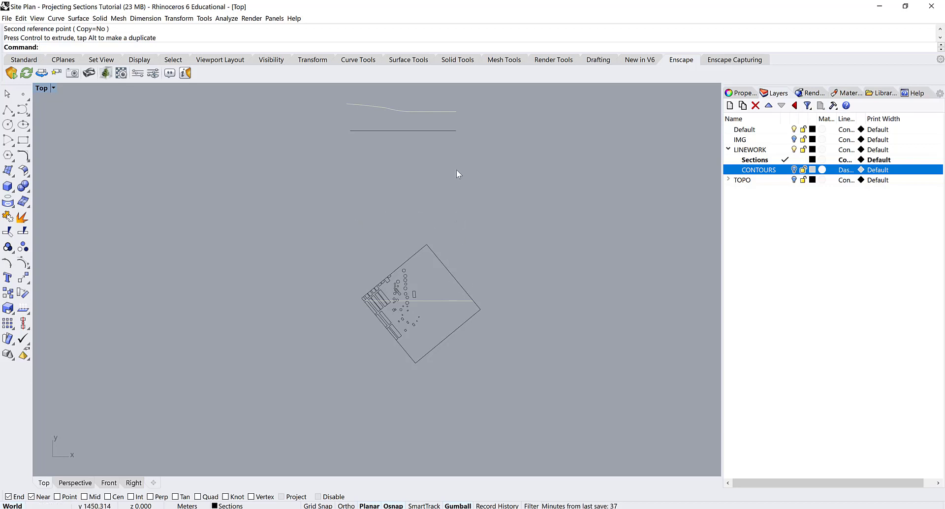
click(438, 131)
key(Delete)
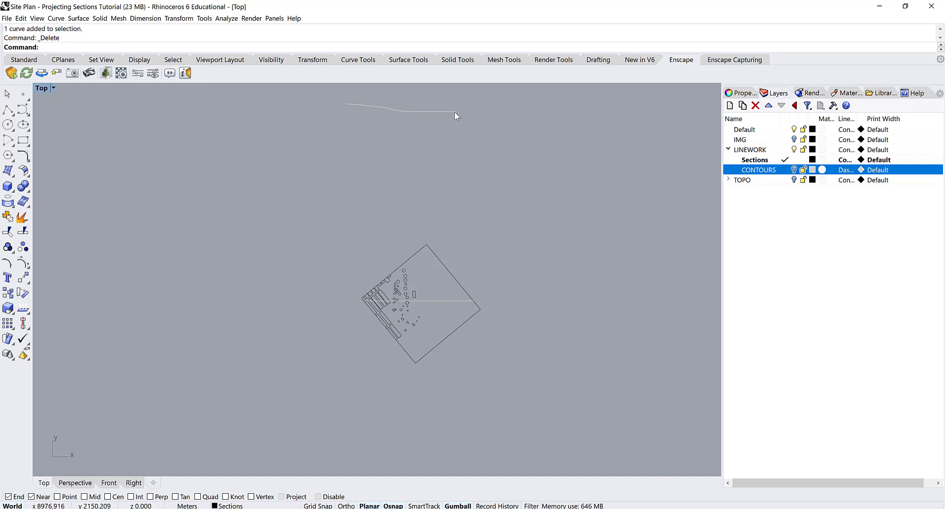
- Move the section curve so its right end aligns vertically with the section line's right end
drag(454, 111, 464, 214)
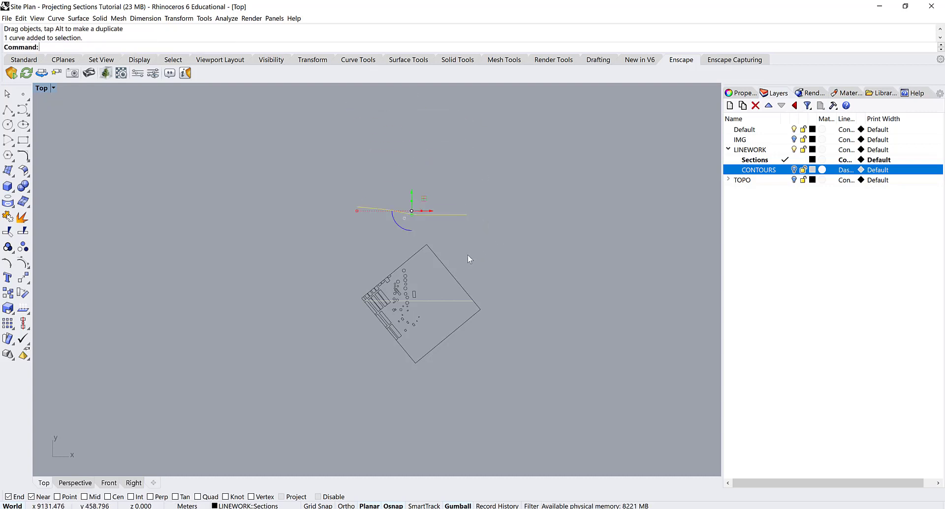
text(Move)
key(Return)
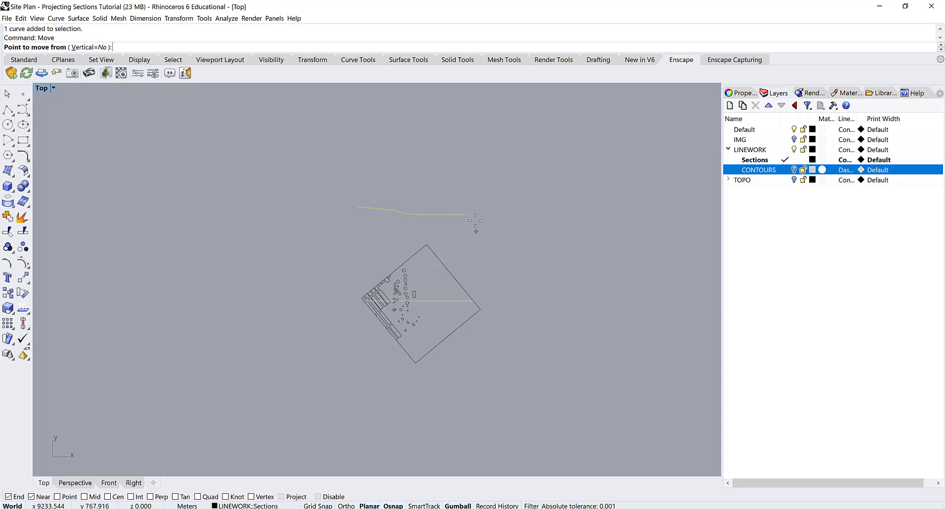
click(466, 215)
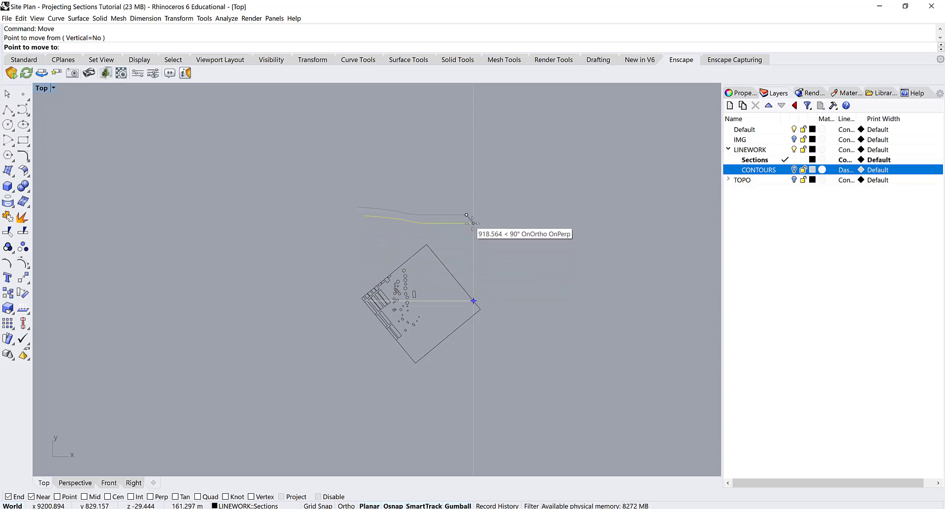
click(473, 197)
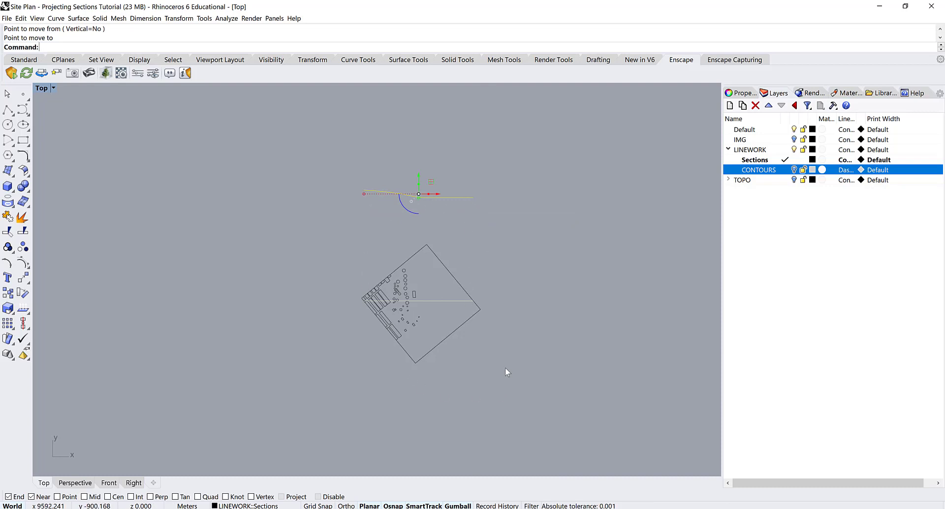
key(Escape)
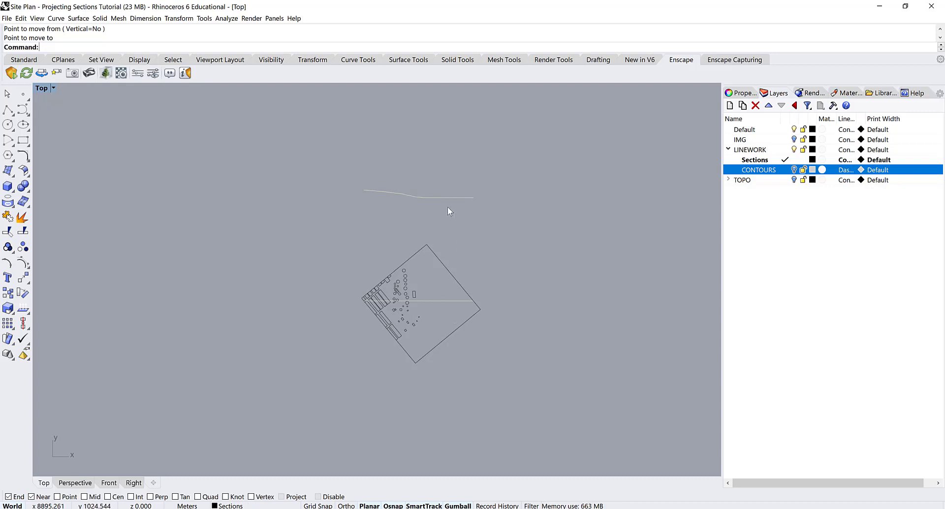
click(451, 301)
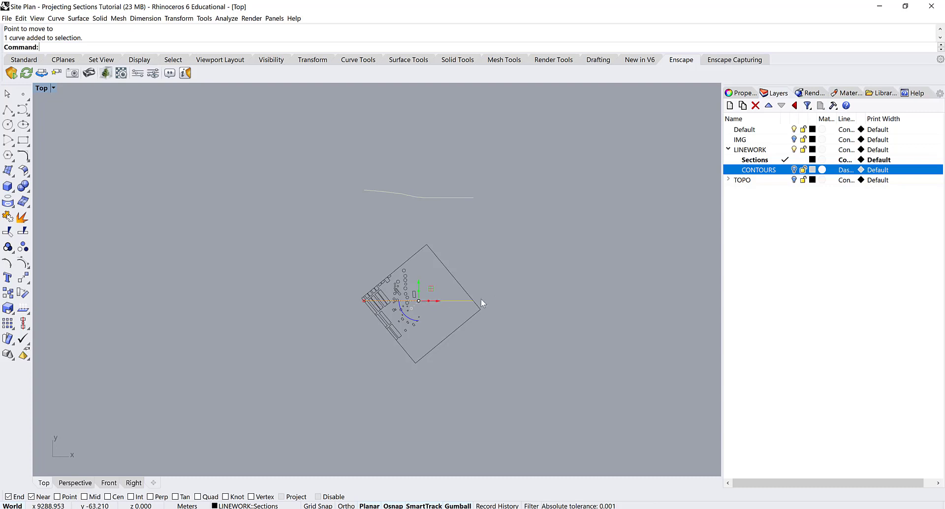
double_click(40, 88)
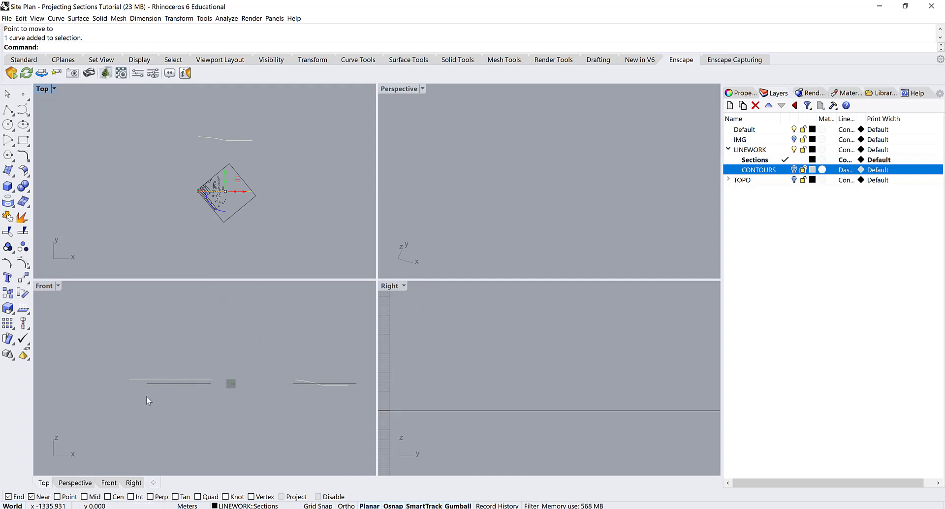
scroll(150, 393, up, 2)
scroll(157, 392, down, 3)
scroll(321, 396, up, 4)
scroll(236, 378, up, 4)
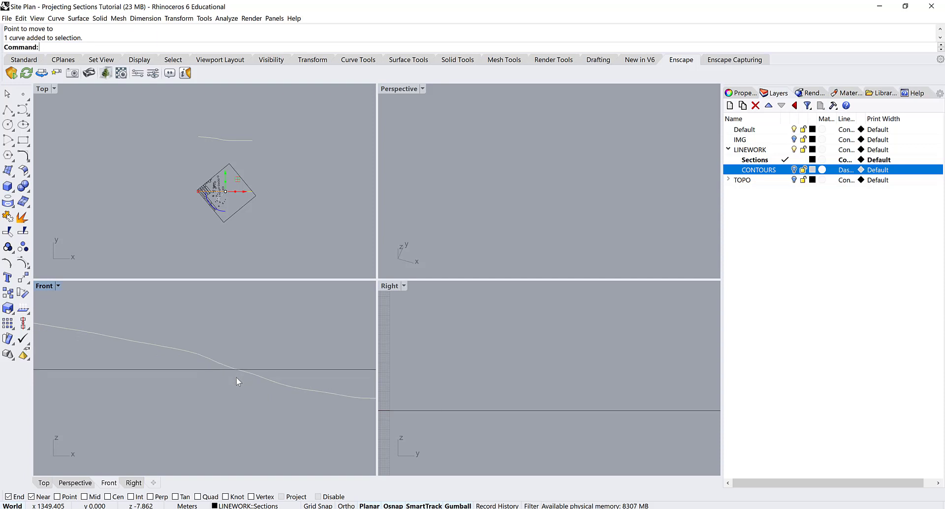
scroll(236, 382, down, 1)
scroll(585, 377, down, 4)
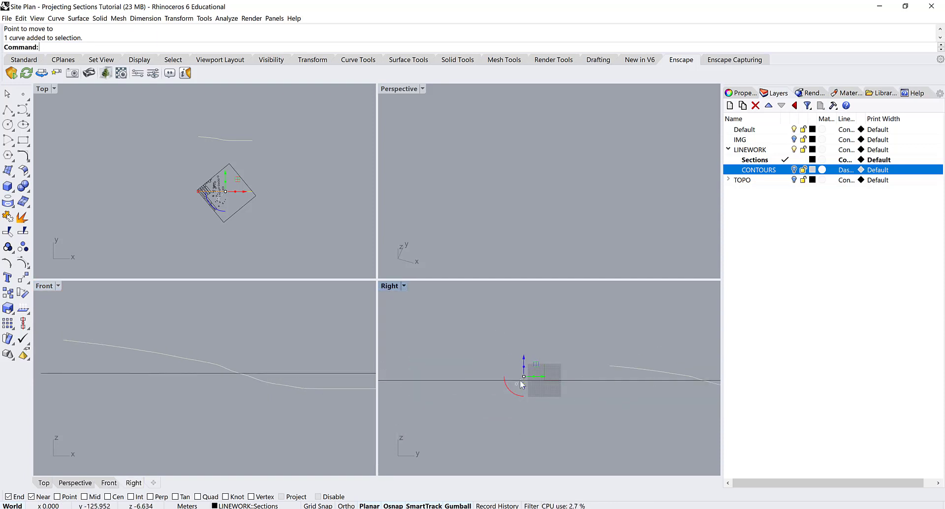
scroll(523, 380, up, 4)
scroll(553, 380, up, 2)
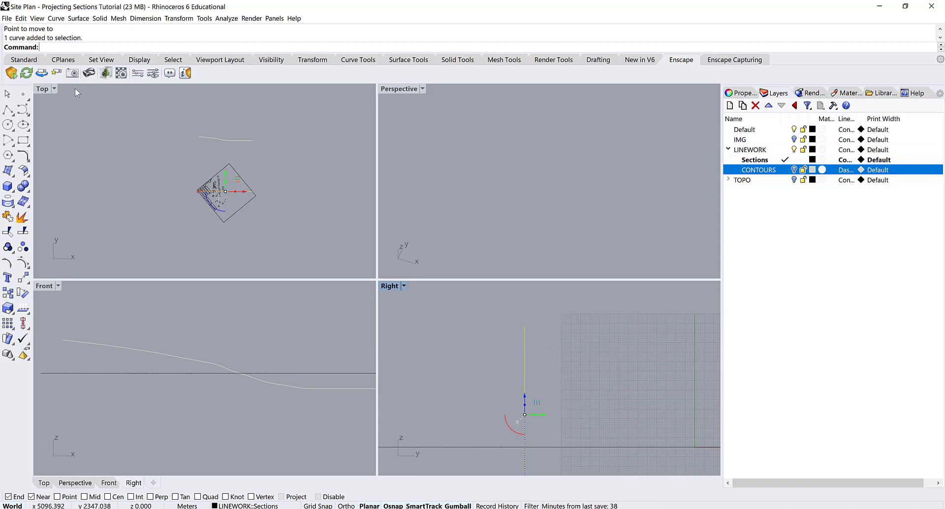
double_click(43, 88)
scroll(420, 304, up, 3)
scroll(420, 304, down, 2)
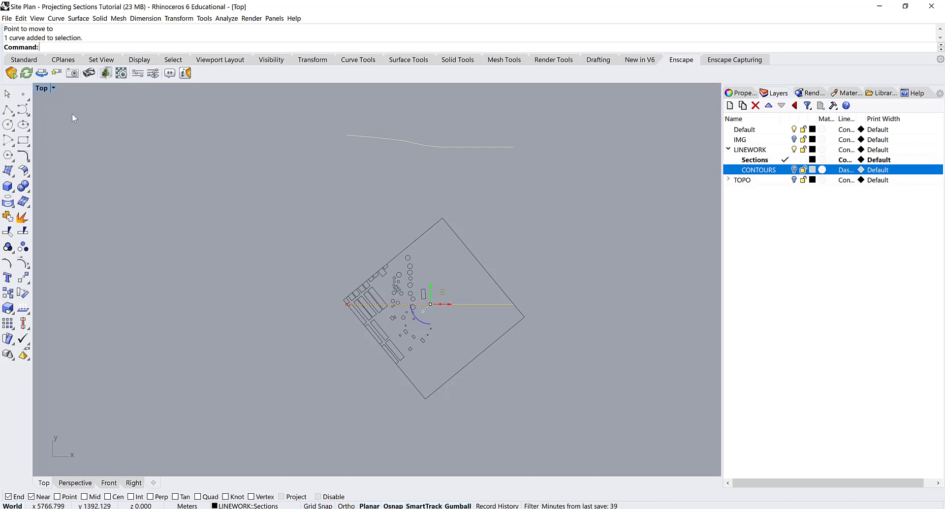
- Create a SECTION_REF sublayer under Sections and make it the current layer
key(Escape)
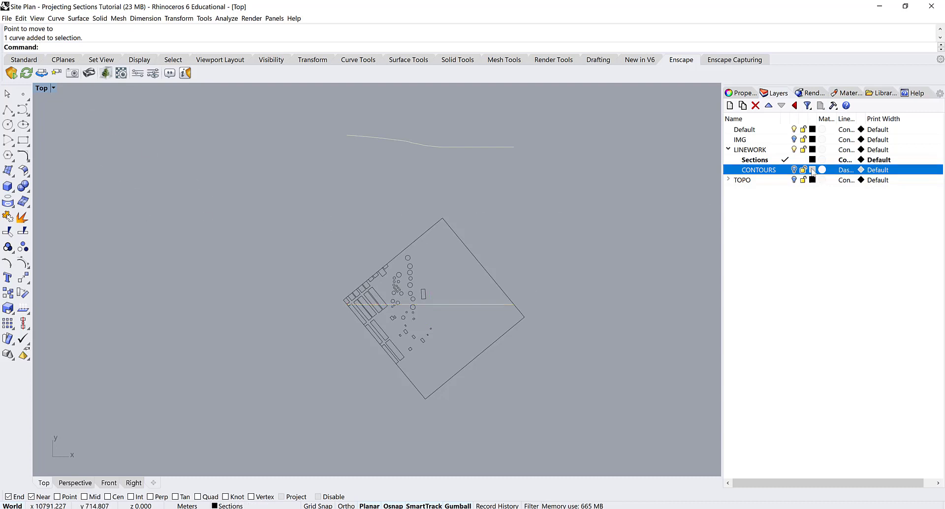
click(762, 162)
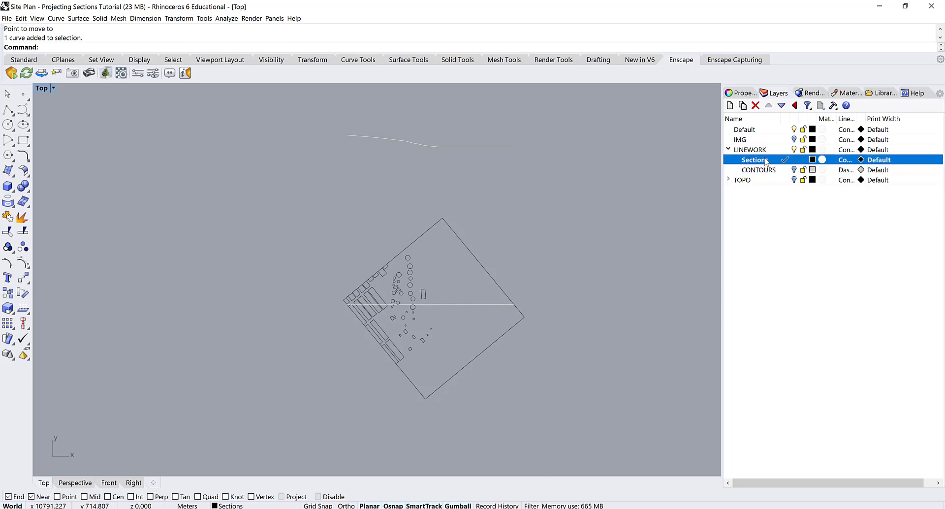
click(742, 105)
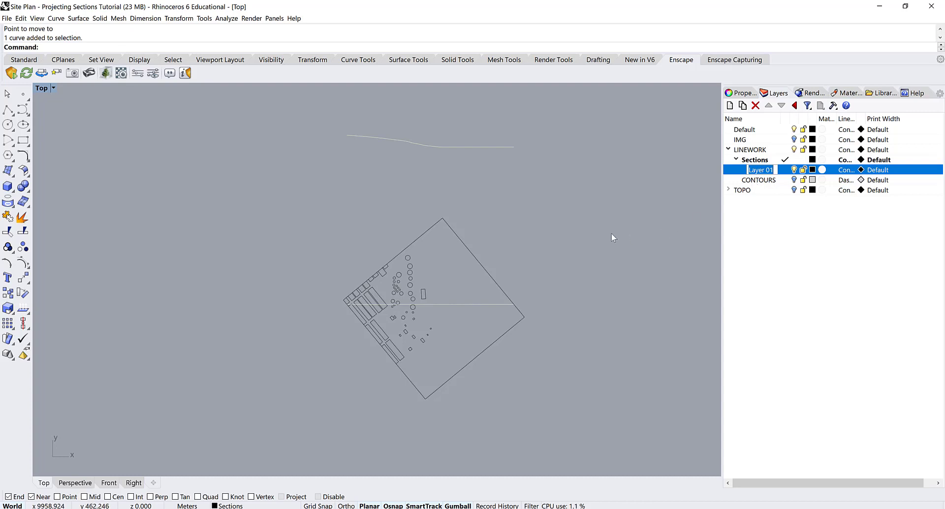
text(SECTION_REF)
key(Return)
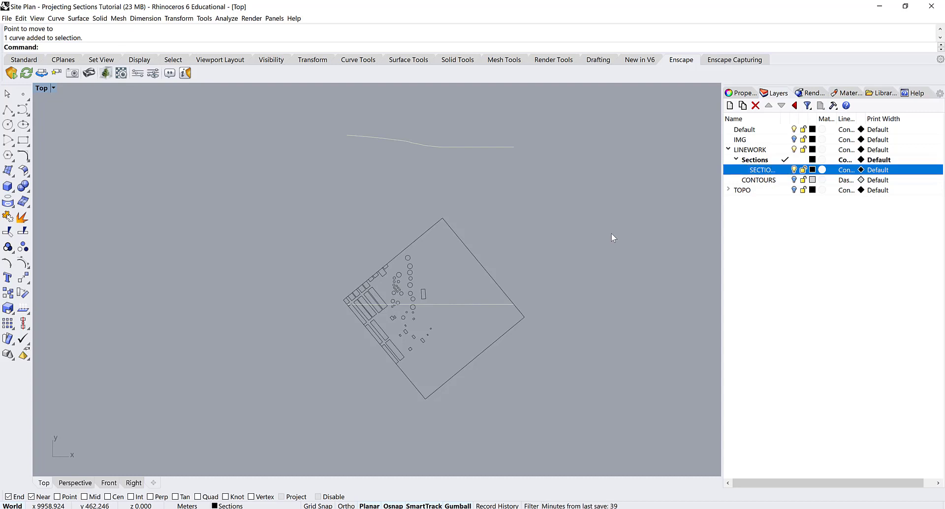
click(786, 170)
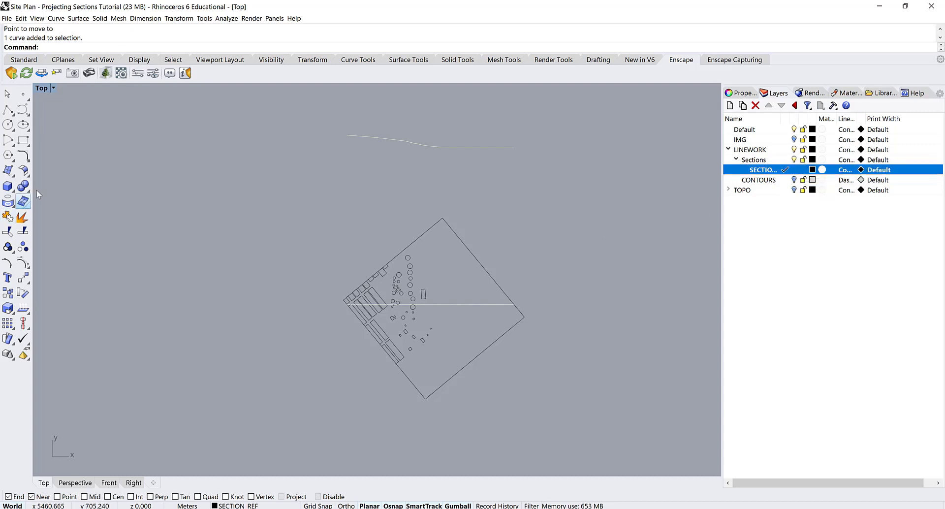
- Trace a polyline on SECTION_REF between the section line's right and left ends
click(8, 109)
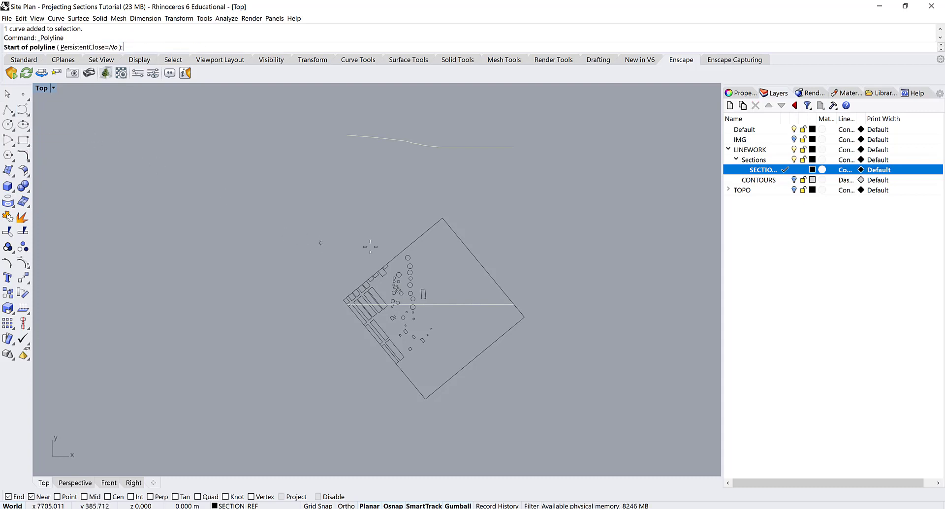
click(513, 304)
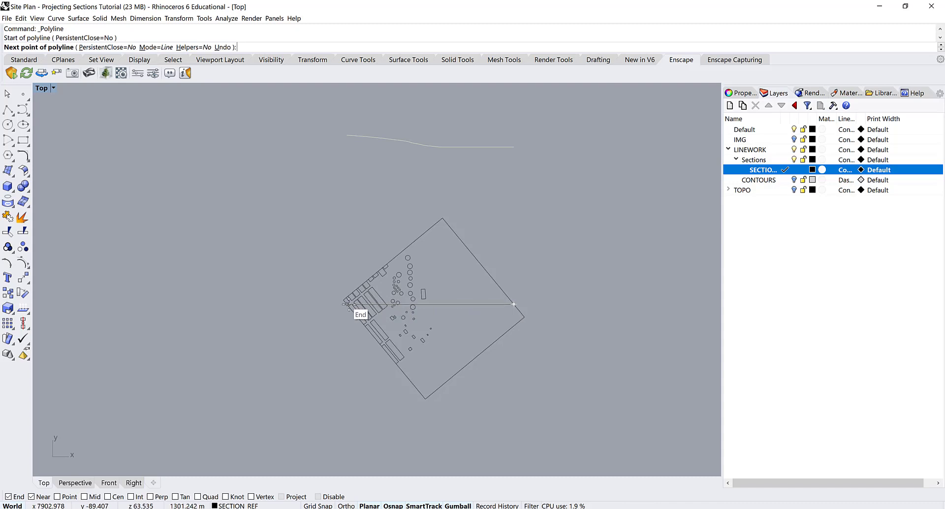
scroll(348, 304, up, 10)
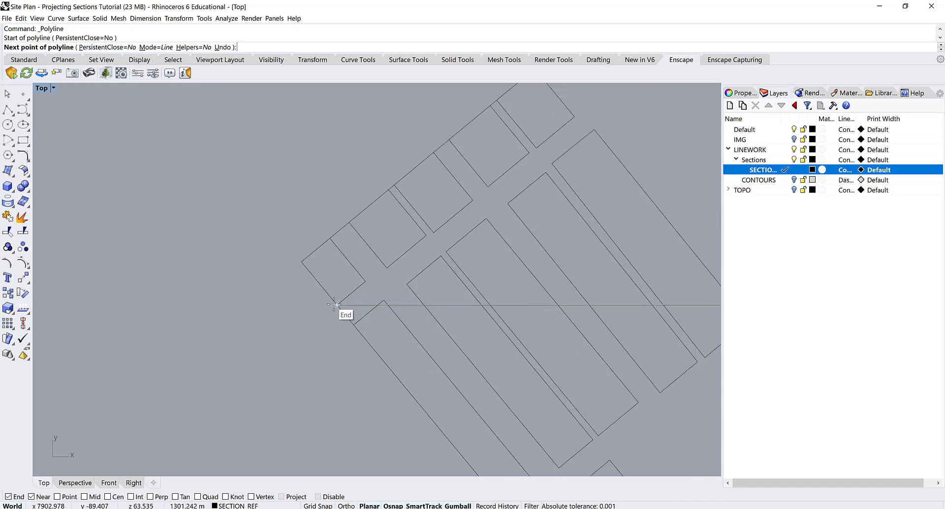
scroll(334, 304, up, 6)
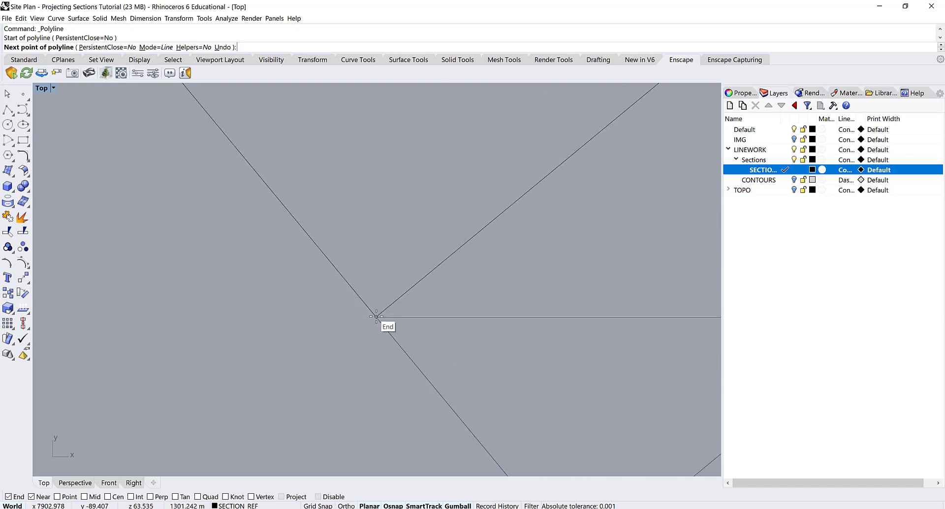
click(376, 316)
scroll(376, 317, down, 8)
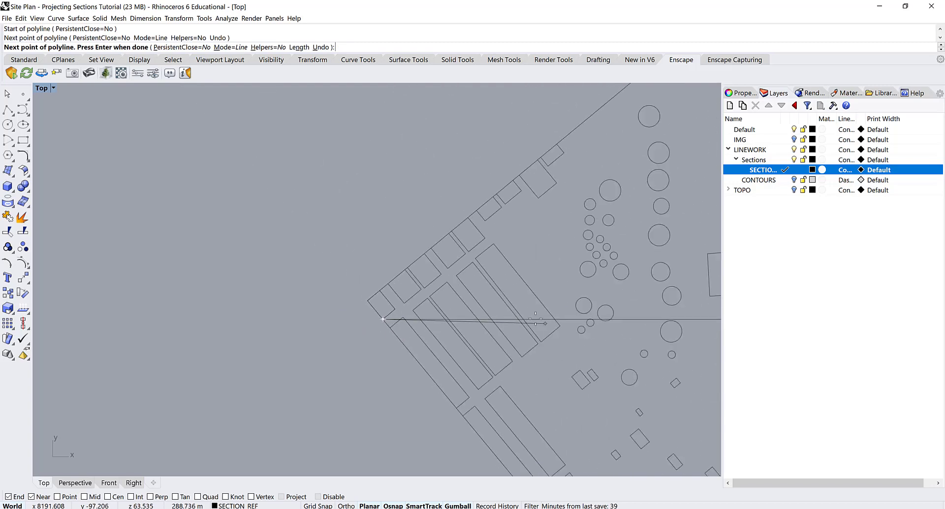
key(Return)
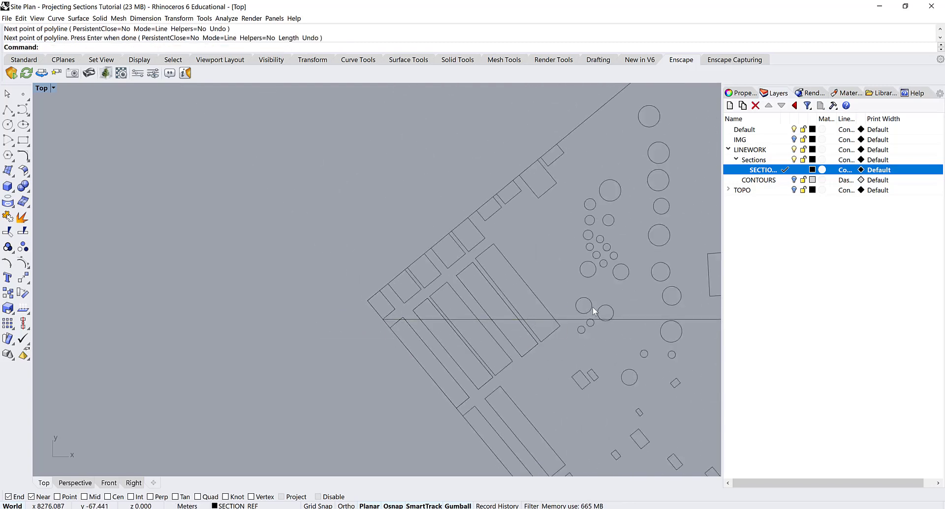
- Select the overlapping curves on the section line, choosing the first from the selection menu
click(577, 319)
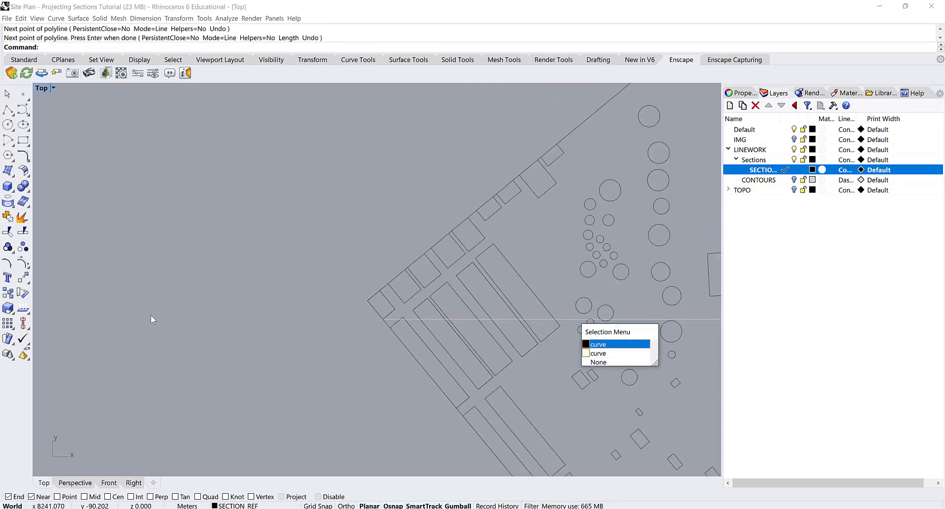
key(Return)
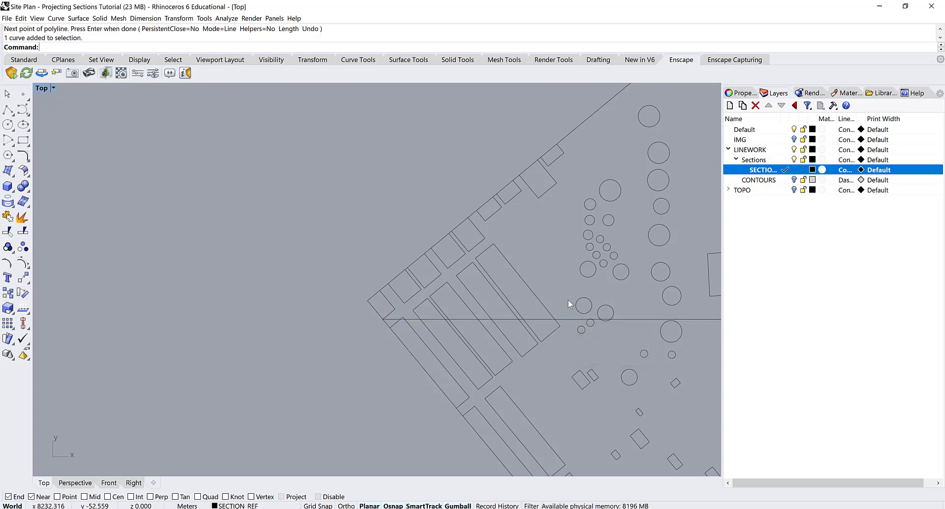
click(565, 319)
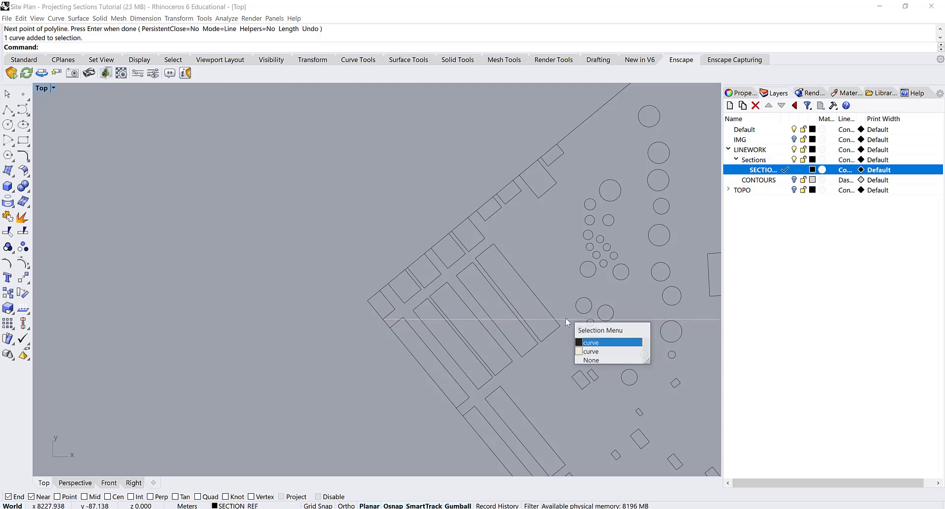
click(593, 342)
scroll(542, 349, down, 10)
scroll(579, 344, up, 6)
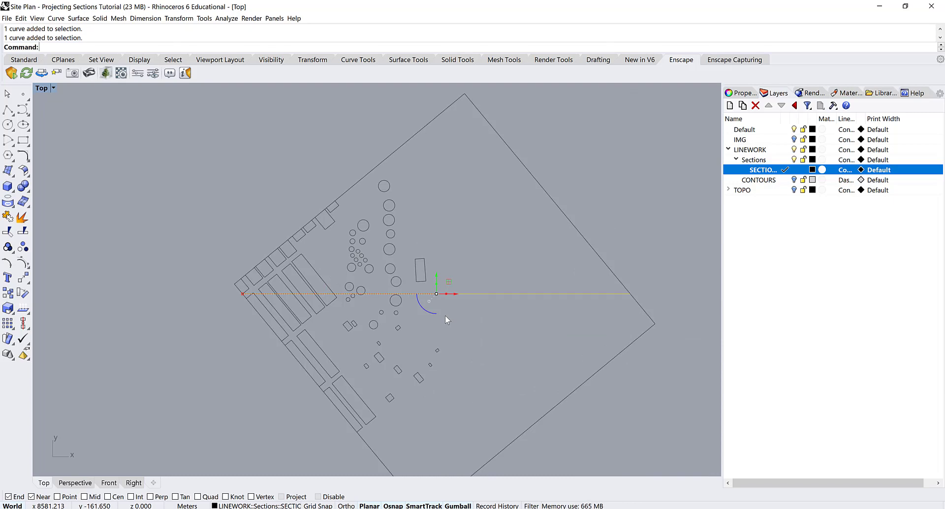
text(SetPO)
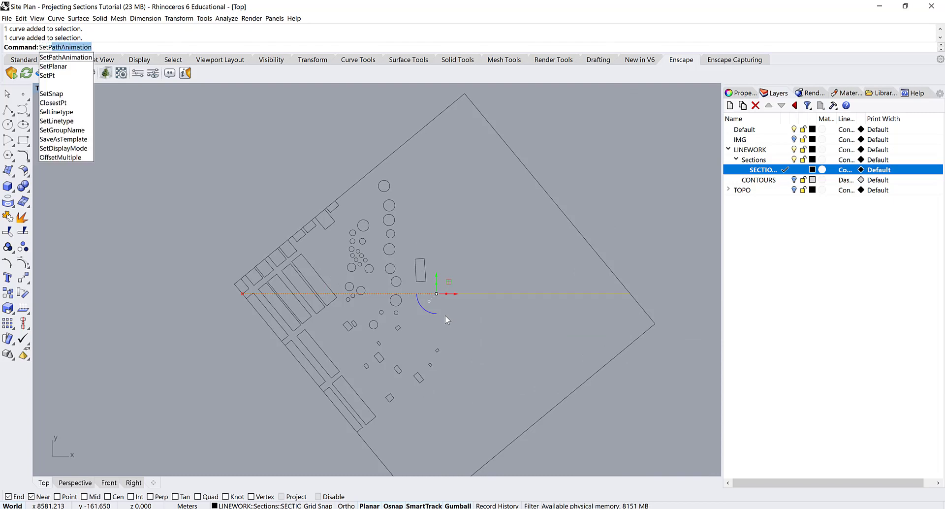
key(BackSpace)
text(t)
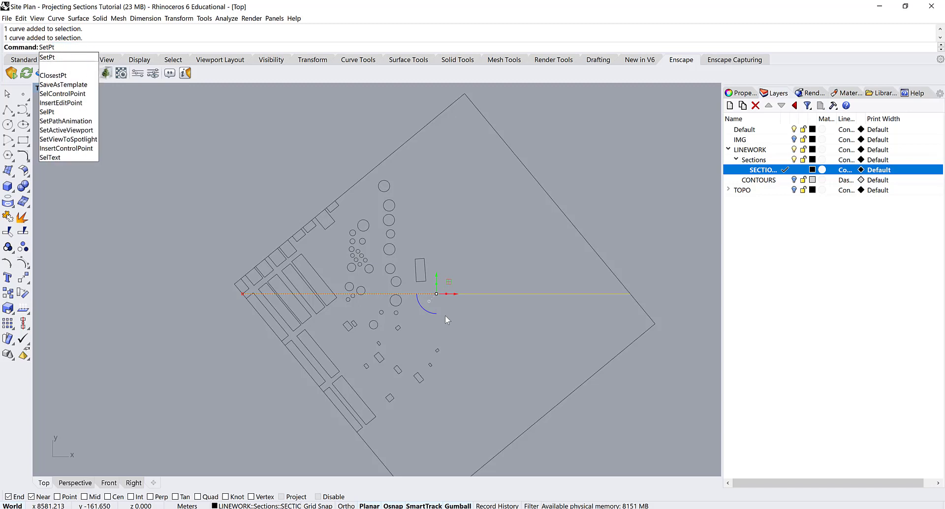
key(Return)
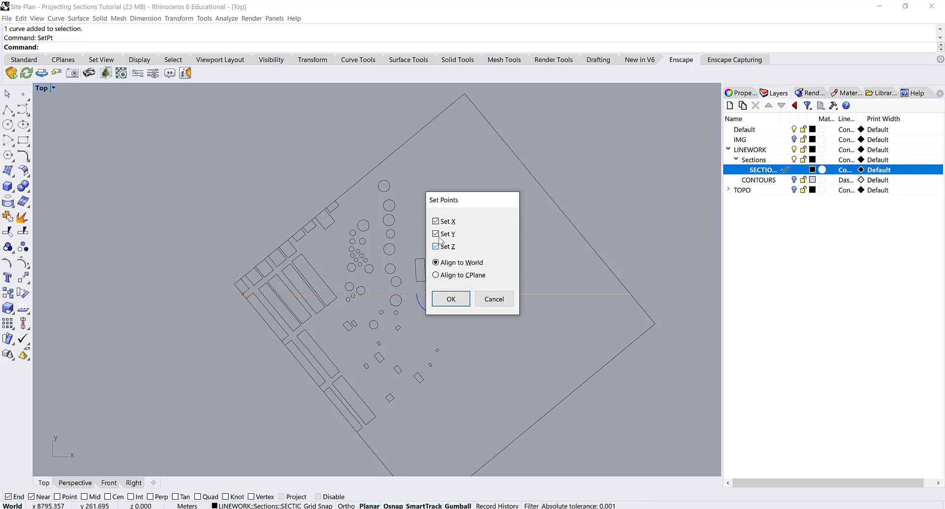
click(436, 235)
click(436, 221)
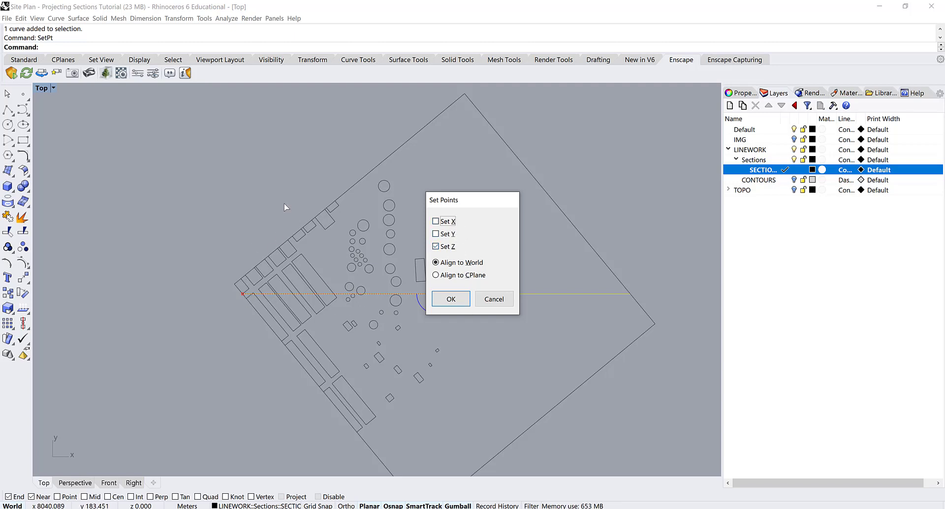
click(435, 246)
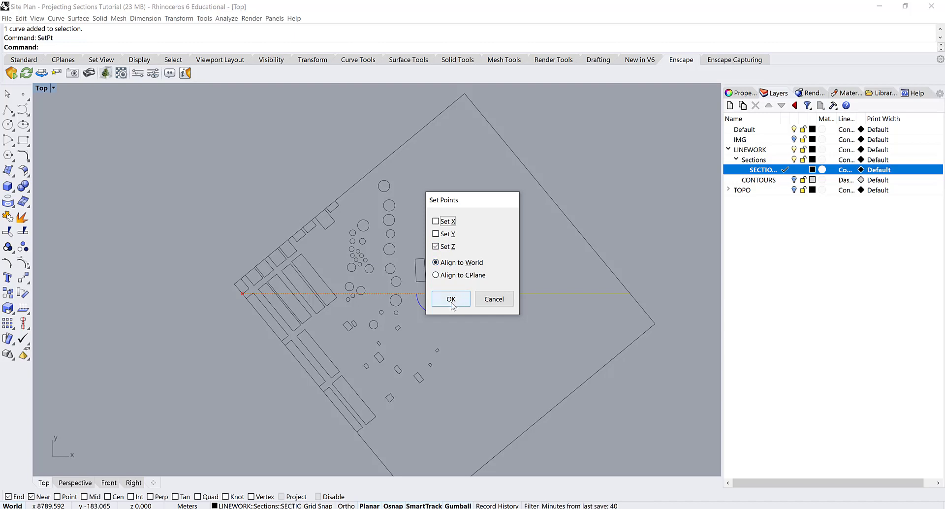
click(451, 303)
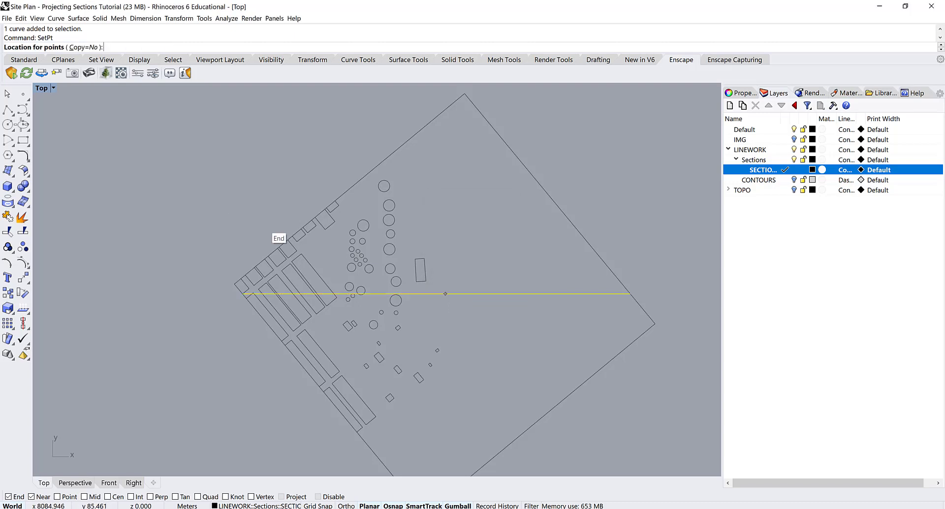
double_click(43, 89)
scroll(495, 358, down, 3)
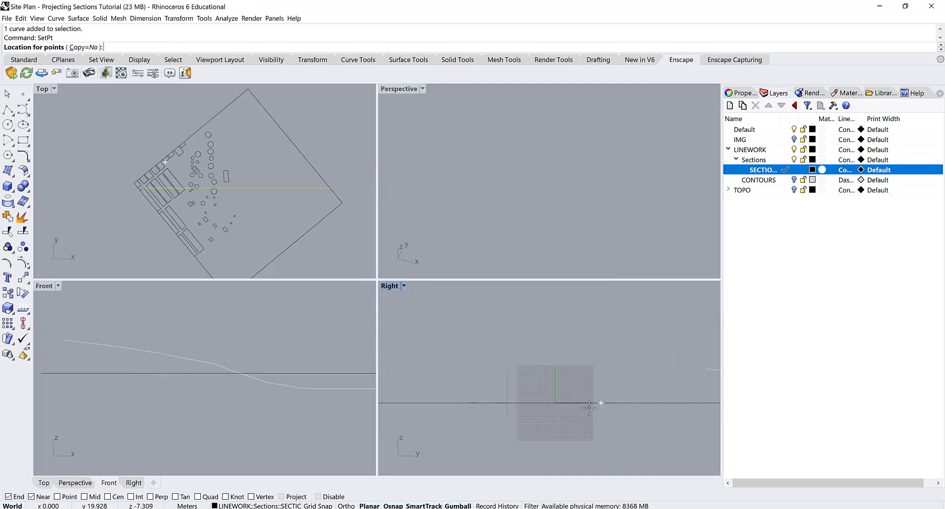
scroll(605, 400, up, 3)
scroll(596, 401, up, 2)
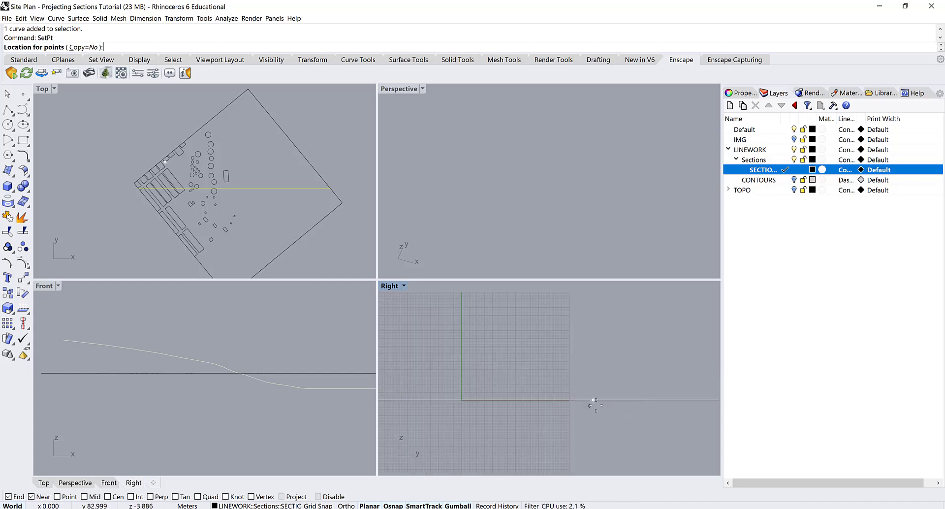
scroll(234, 422, down, 6)
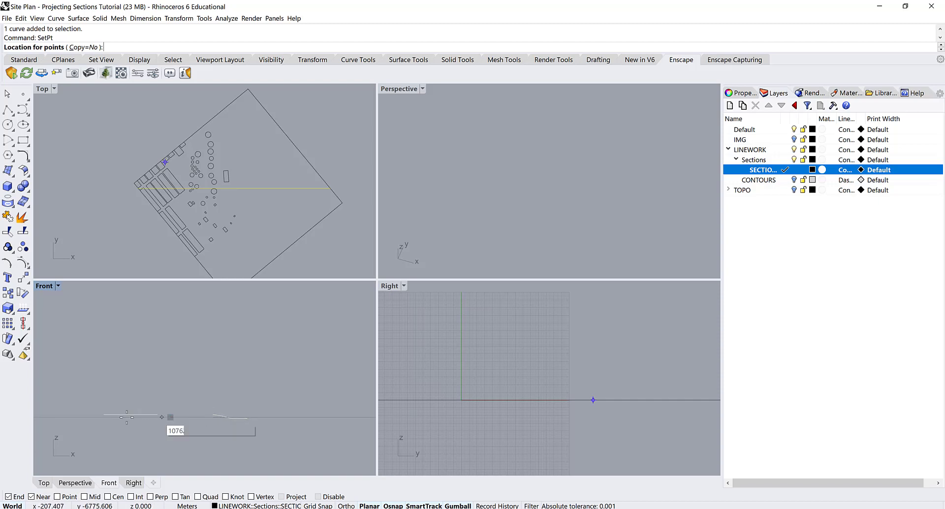
scroll(63, 403, up, 3)
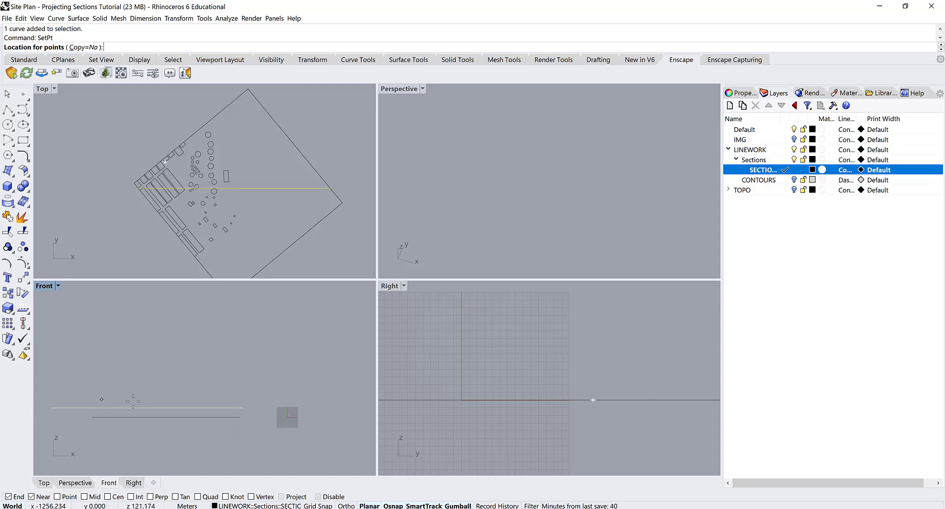
double_click(44, 89)
key(Escape)
key(Escape)
- Pick the second overlapping curve on the section line, hide it, and check the remaining line
click(440, 294)
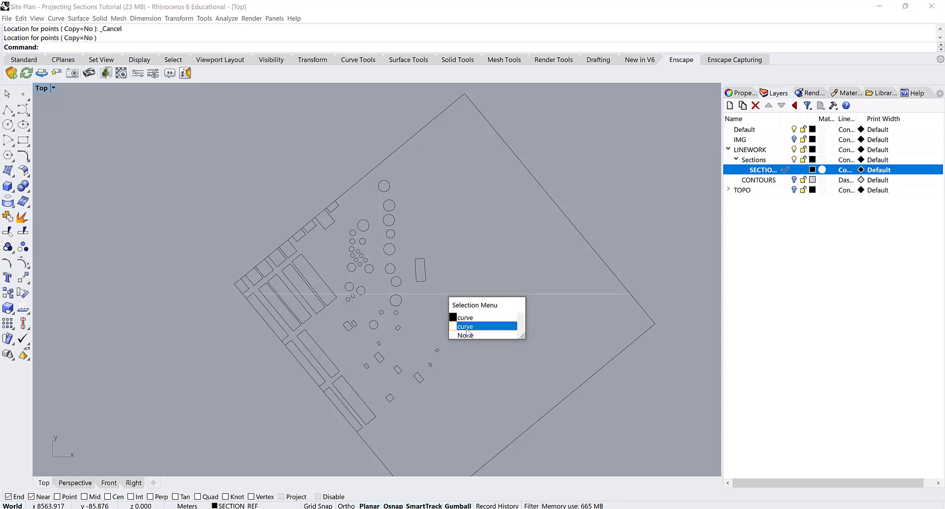
click(466, 326)
text(Hide)
key(Return)
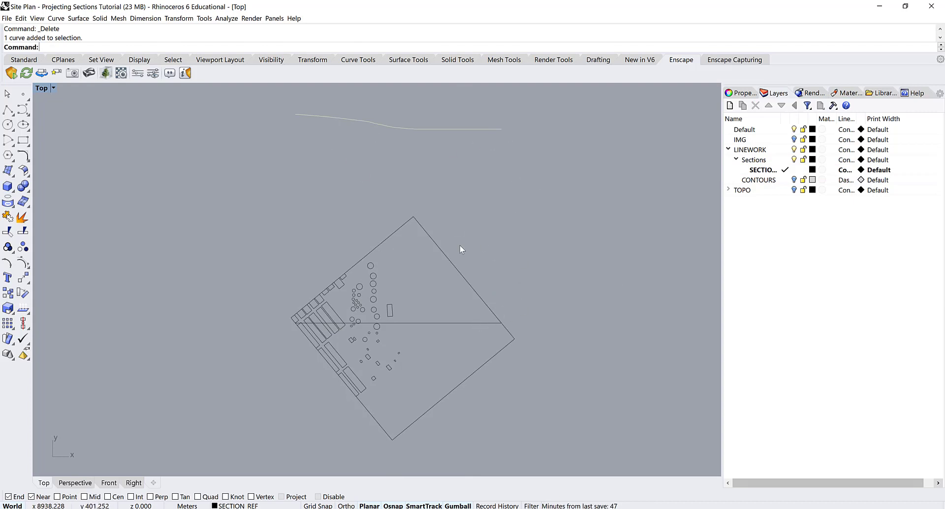
click(438, 324)
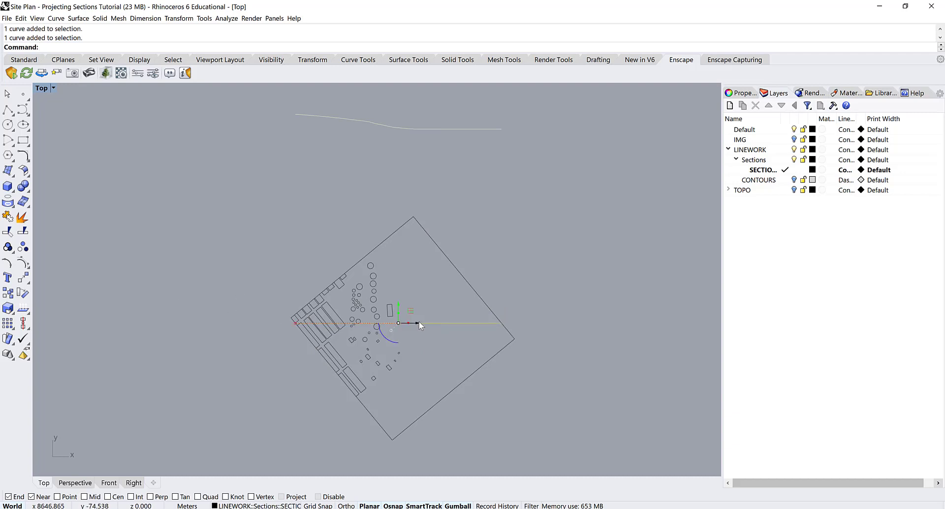
key(Escape)
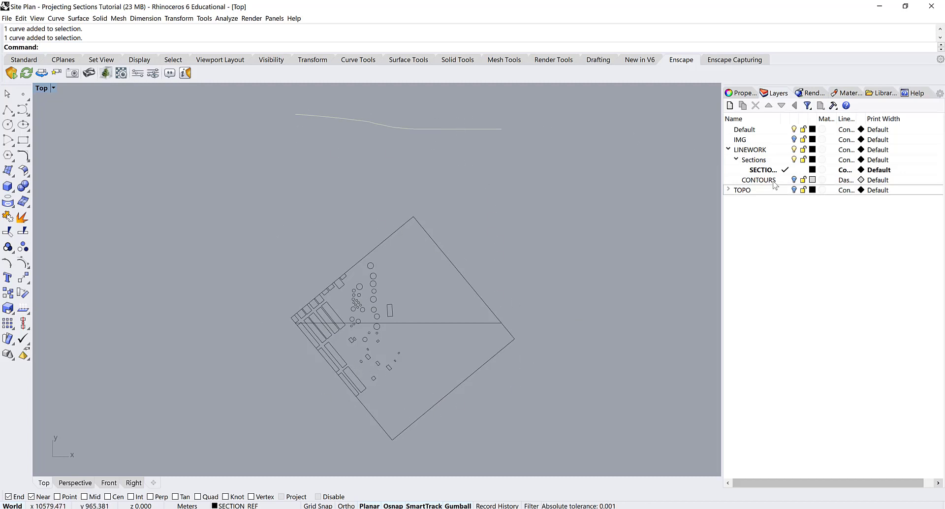
- Add five new sublayers under LINEWORK
click(750, 150)
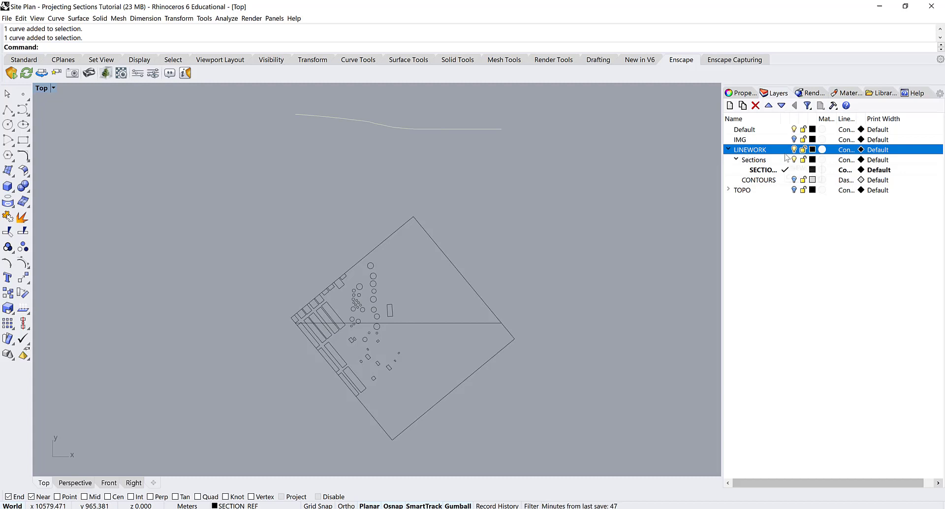
click(730, 105)
click(730, 105)
click(729, 105)
click(730, 105)
click(729, 105)
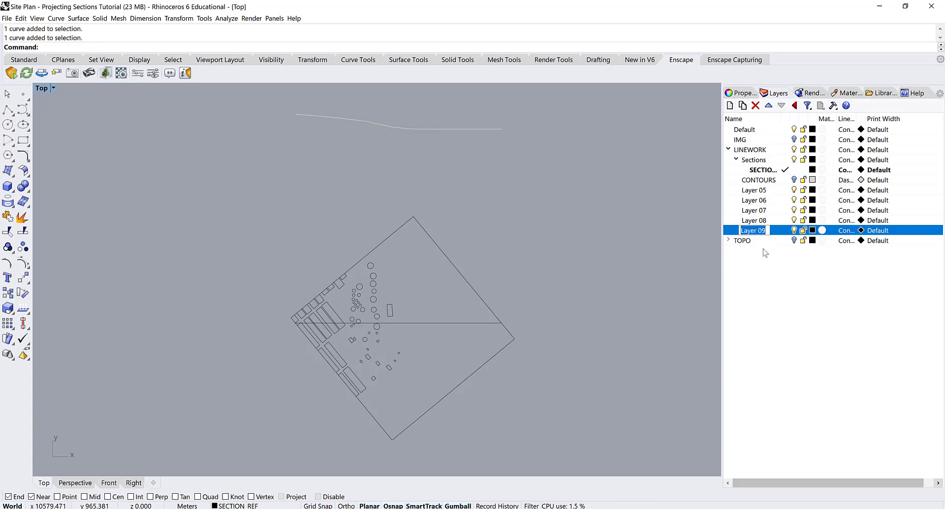
- Rename the first new sublayer ROADS and turn on the IMG aerial image layer
click(754, 192)
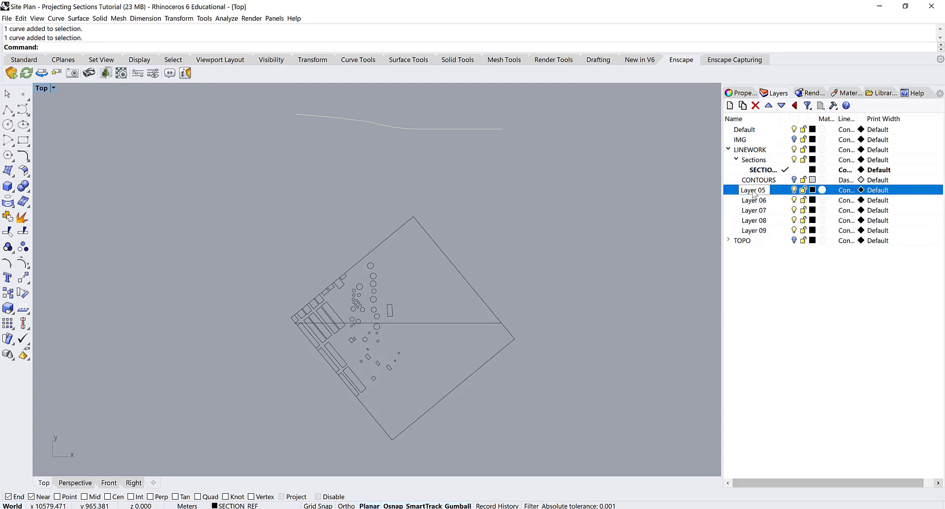
drag(766, 194, 722, 188)
text(ROADS)
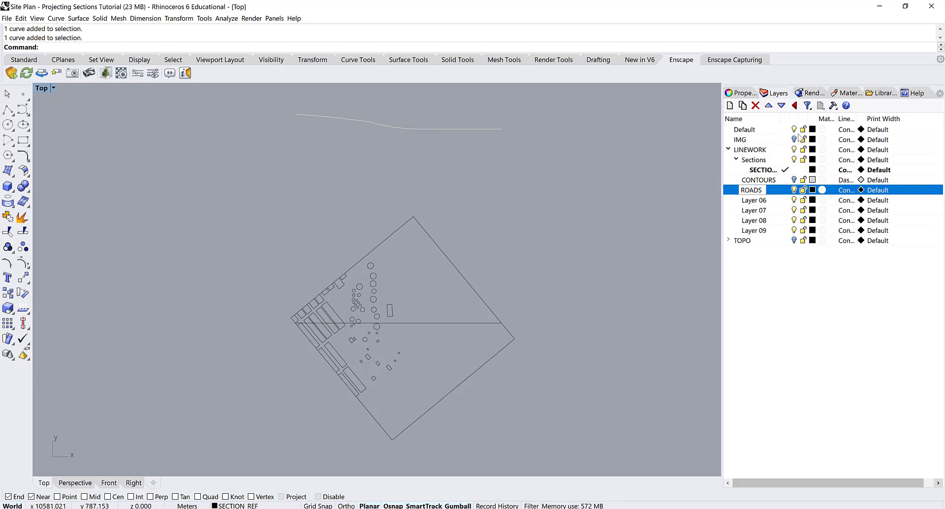
click(794, 139)
- Rename the remaining sublayers WATER, SIDEWALKS, GREEN and BUILDINGS
double_click(753, 200)
text(WATER)
click(767, 212)
text(SIDEWALKS)
double_click(730, 220)
text(GREEN)
double_click(756, 232)
text(BUILDINGS)
click(769, 300)
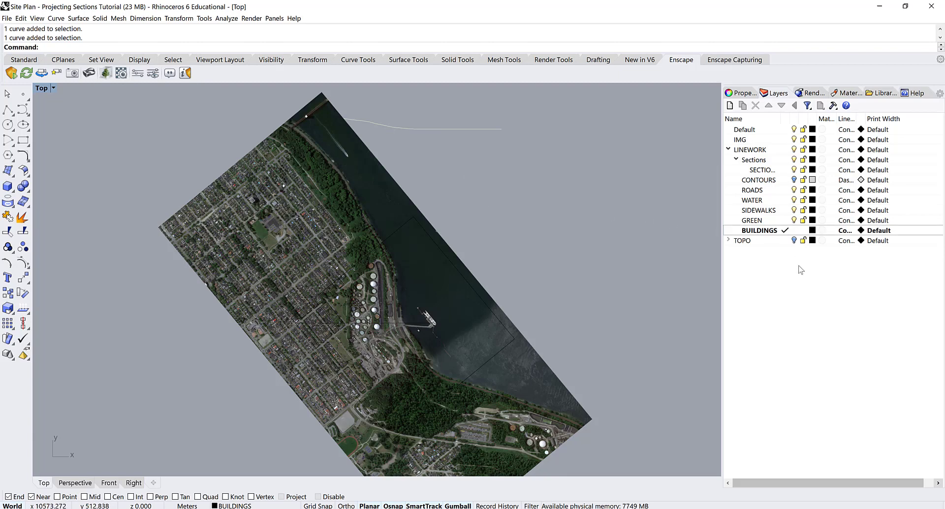
- Colour ROADS cyan, WATER yellow and SIDEWALKS dark green
click(812, 190)
click(356, 266)
click(509, 390)
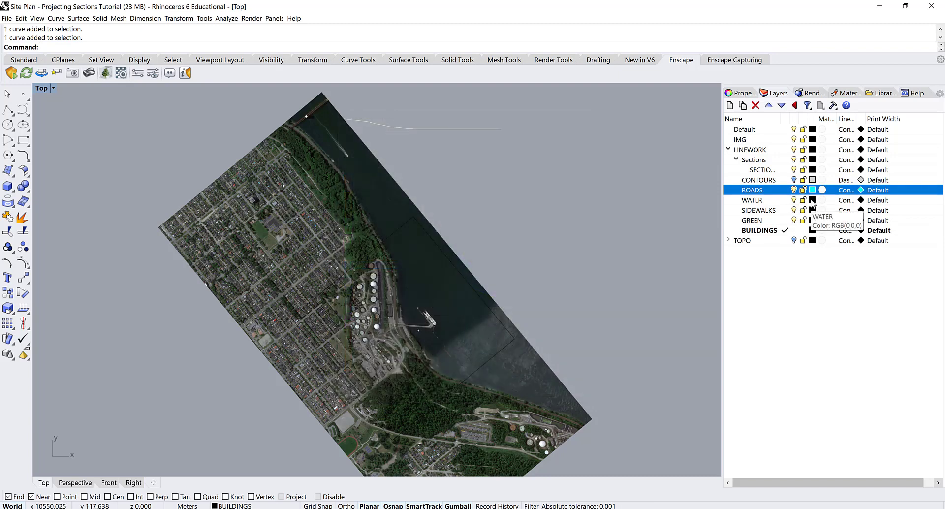
click(812, 201)
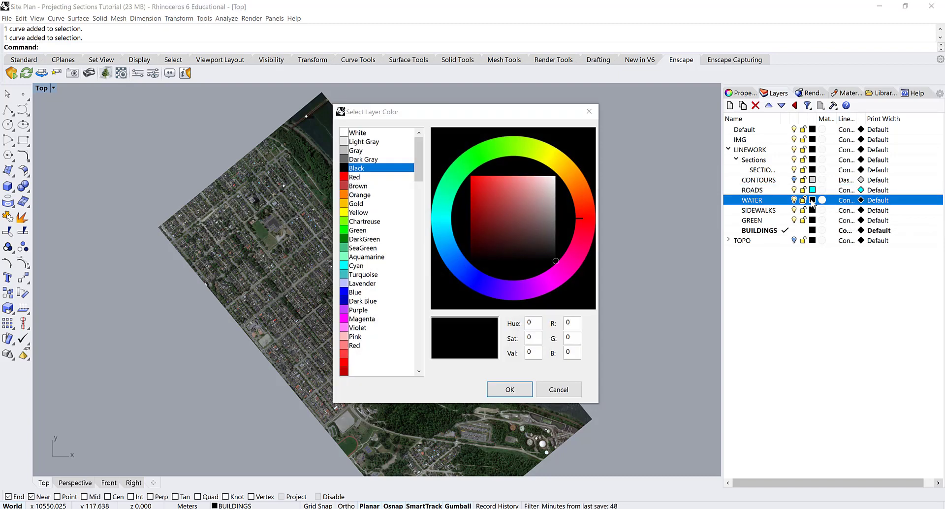
click(363, 214)
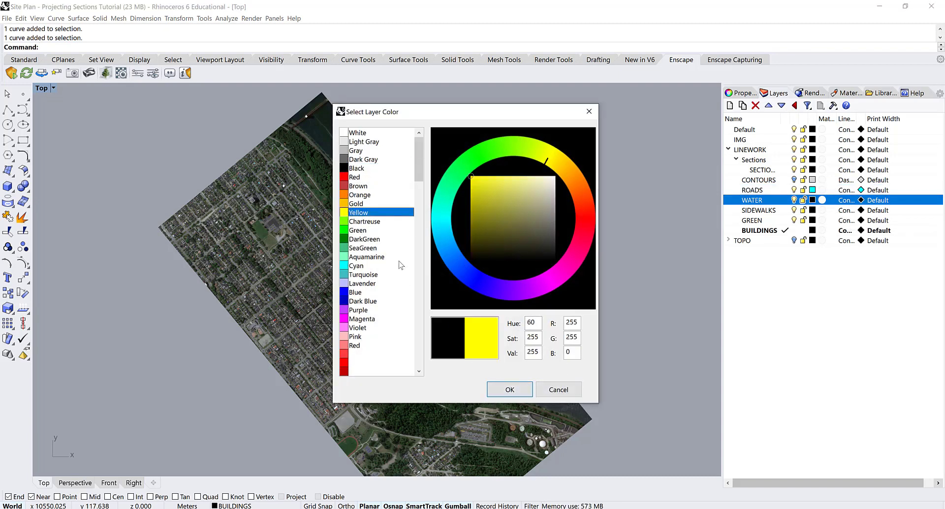
click(509, 389)
click(812, 210)
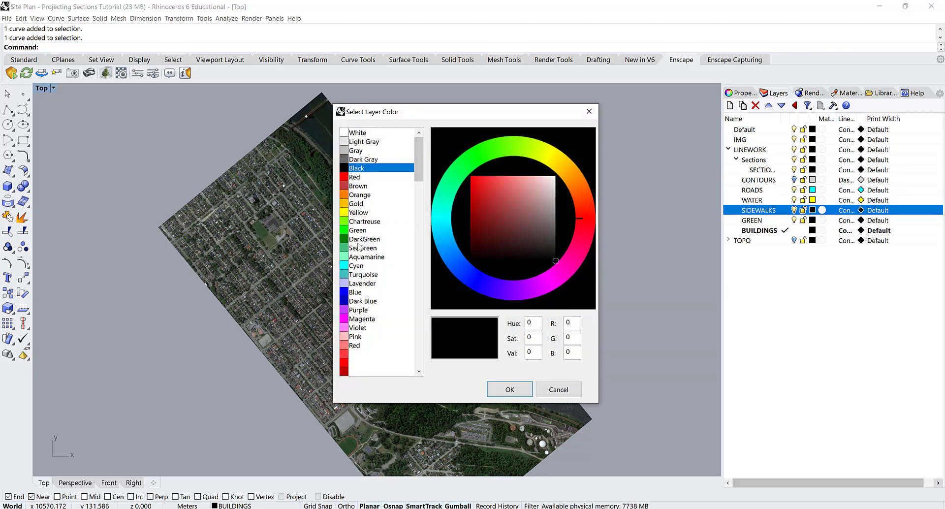
click(357, 239)
click(509, 389)
- Colour GREEN blue and BUILDINGS light red, make ROADS current, and select the profile curve
click(812, 220)
click(369, 293)
click(509, 389)
click(812, 230)
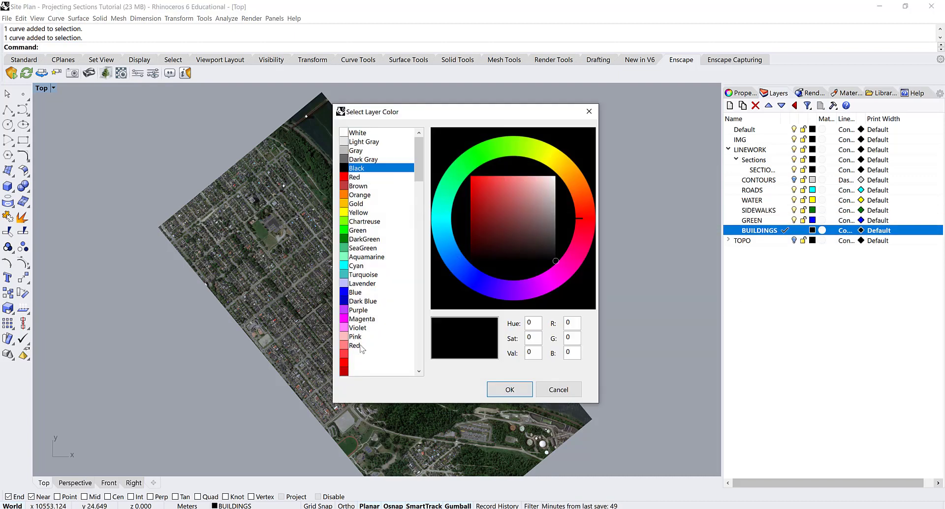
click(367, 172)
click(509, 389)
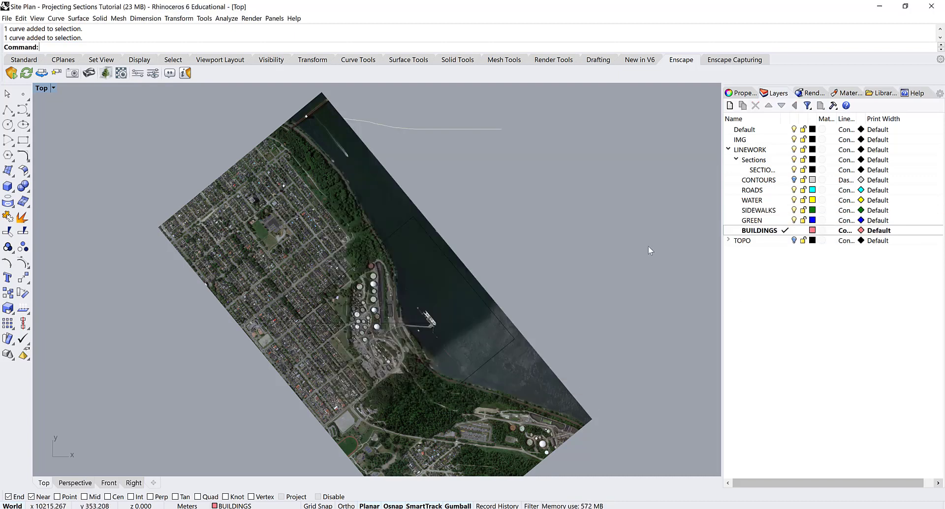
click(785, 190)
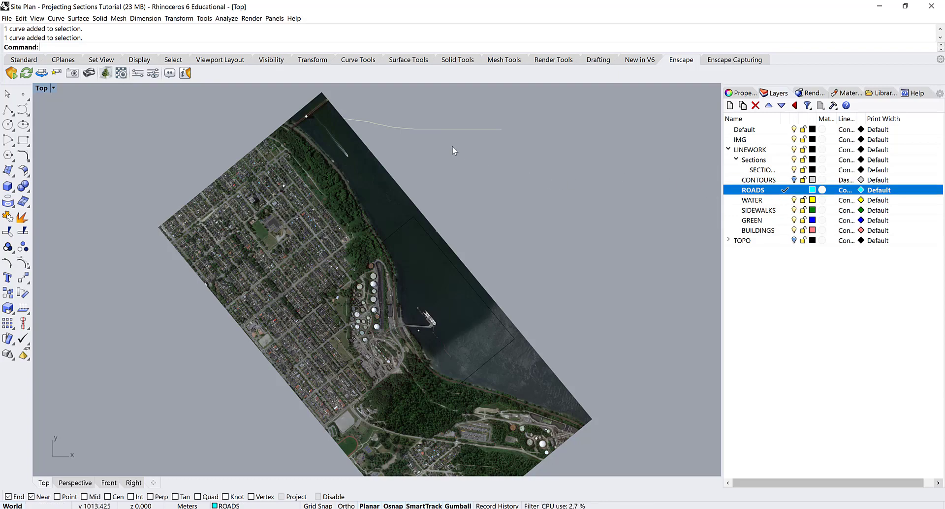
click(411, 127)
- Drag the wavy profile curve further up the plan with the gumball Y arrow
scroll(425, 158, up, 2)
scroll(423, 144, down, 4)
drag(408, 115, 409, 85)
- Zoom into the houses on the section line and start a polyline
scroll(411, 320, up, 3)
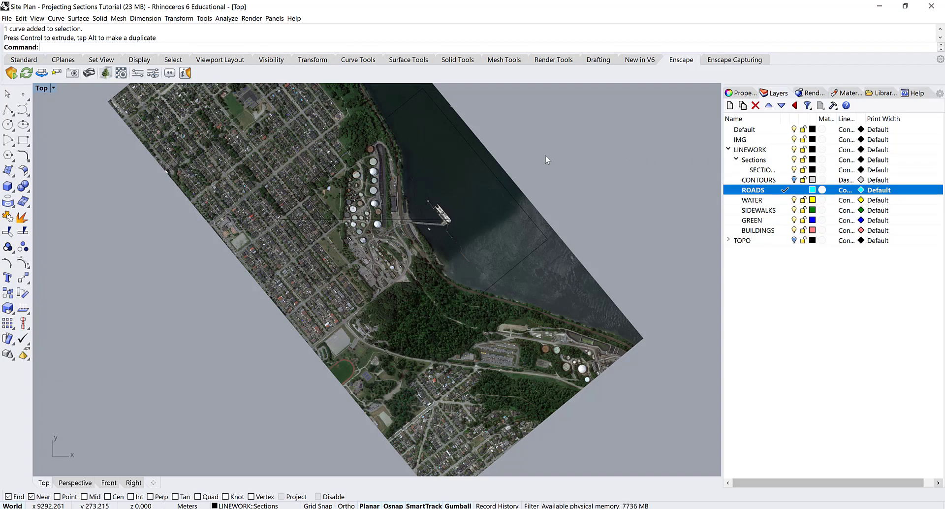
scroll(305, 209, up, 5)
scroll(302, 207, up, 2)
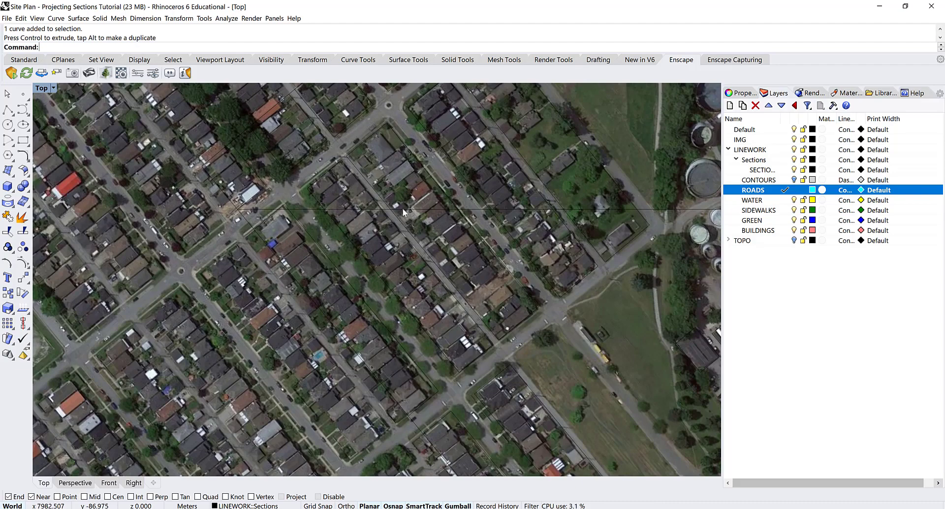
scroll(329, 183, down, 6)
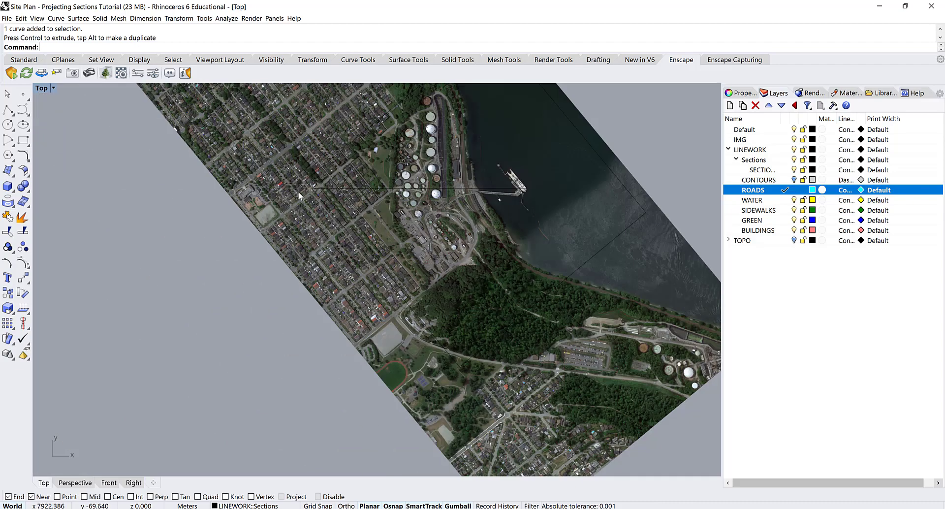
scroll(157, 273, down, 4)
right_drag(330, 218, 407, 216)
scroll(291, 287, up, 7)
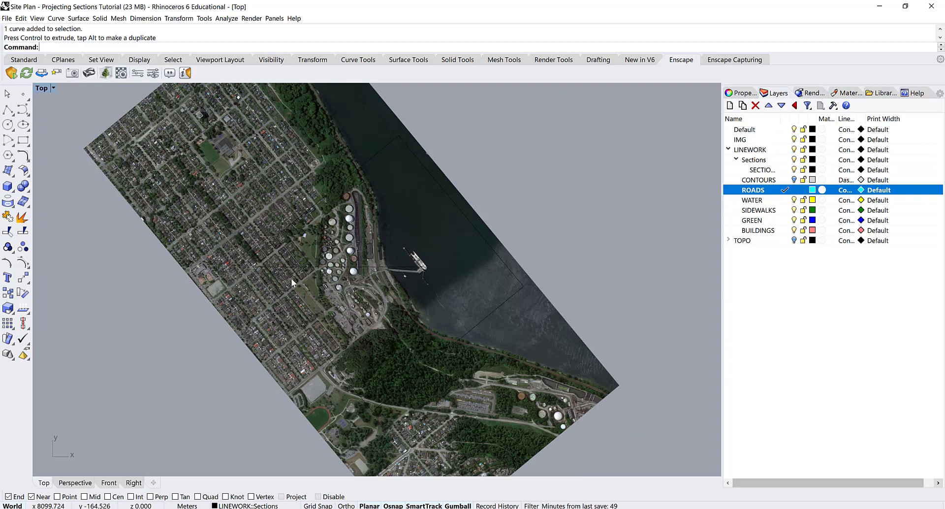
scroll(234, 293, up, 6)
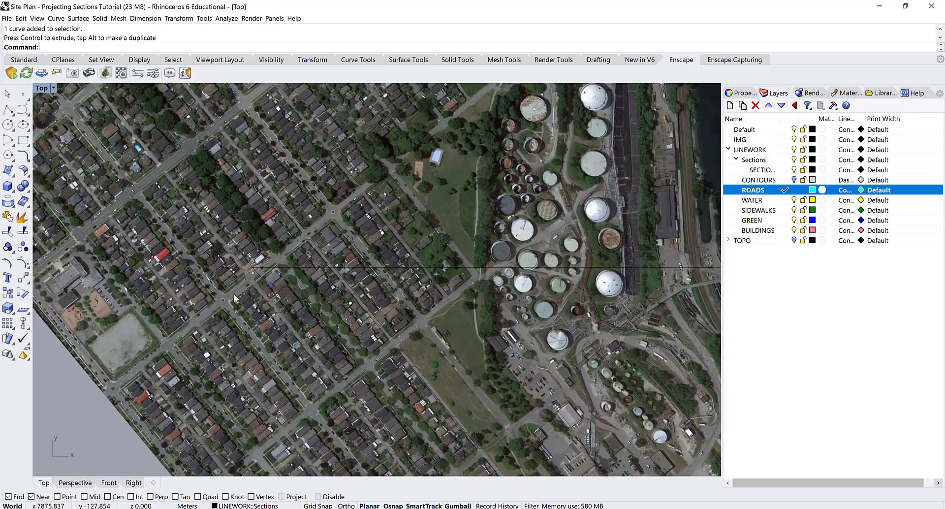
scroll(277, 234, up, 8)
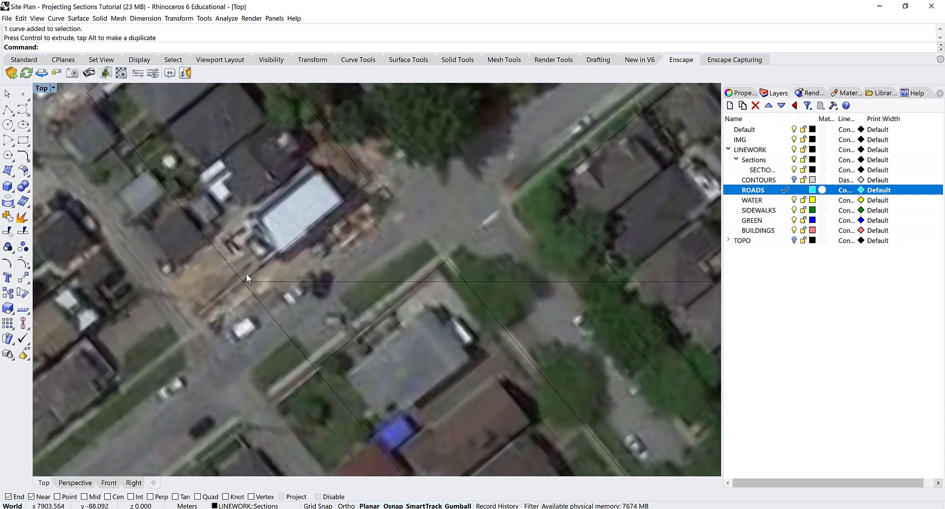
click(8, 110)
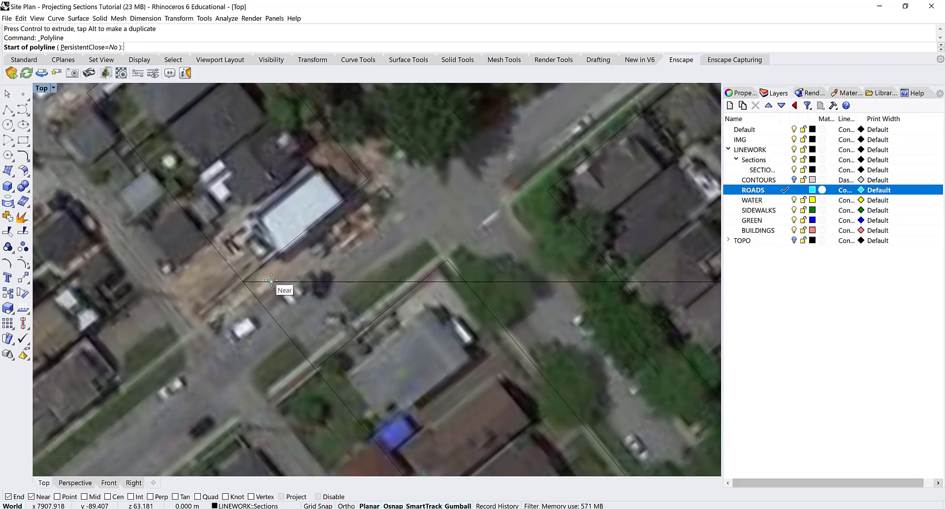
- Draw two vertical projection lines rising from the section line
right_drag(272, 280, 266, 329)
click(266, 331)
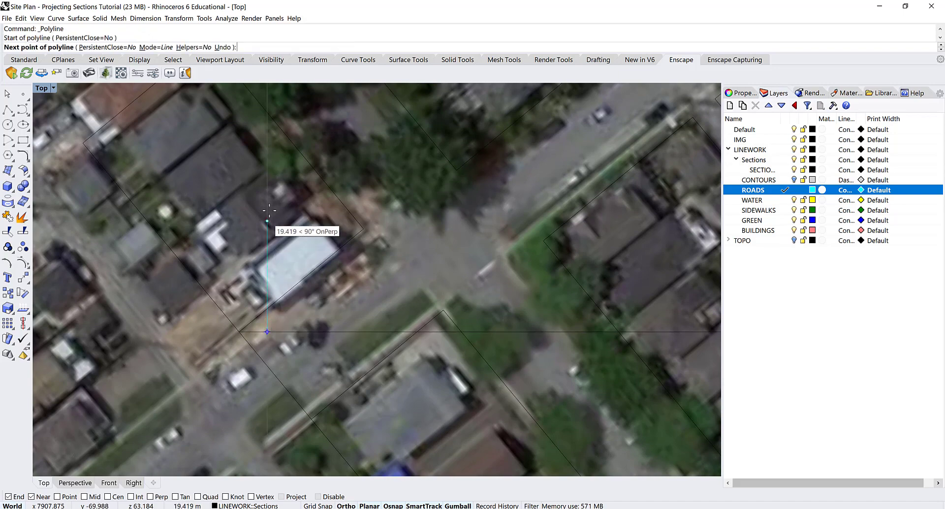
click(267, 133)
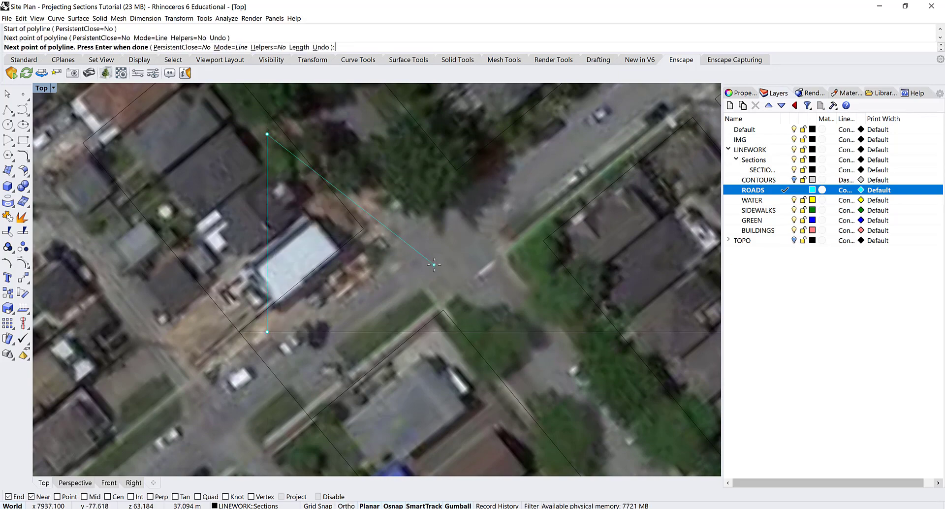
key(Return)
key(Return)
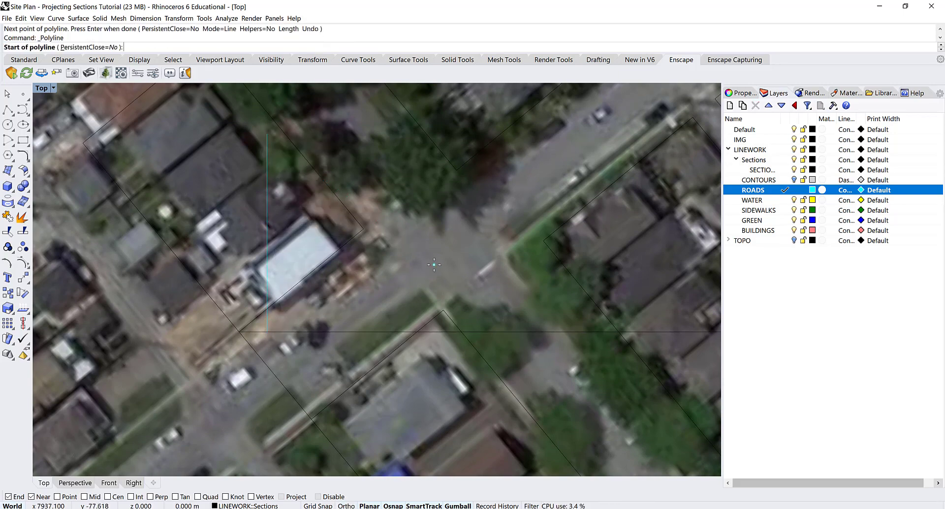
click(351, 332)
click(345, 139)
key(Return)
- Draw three more vertical projection lines further along the section line
right_drag(513, 268, 409, 330)
key(Return)
click(409, 332)
click(408, 135)
key(ctrl+z)
click(408, 106)
key(Return)
key(Return)
click(466, 331)
click(467, 120)
key(Return)
right_drag(498, 135, 500, 325)
key(Return)
click(450, 331)
click(452, 109)
key(Return)
- Select one vertical projection line from among the overlapping curves
click(451, 241)
click(523, 270)
scroll(541, 280, down, 5)
right_drag(558, 274, 296, 269)
scroll(451, 264, up, 3)
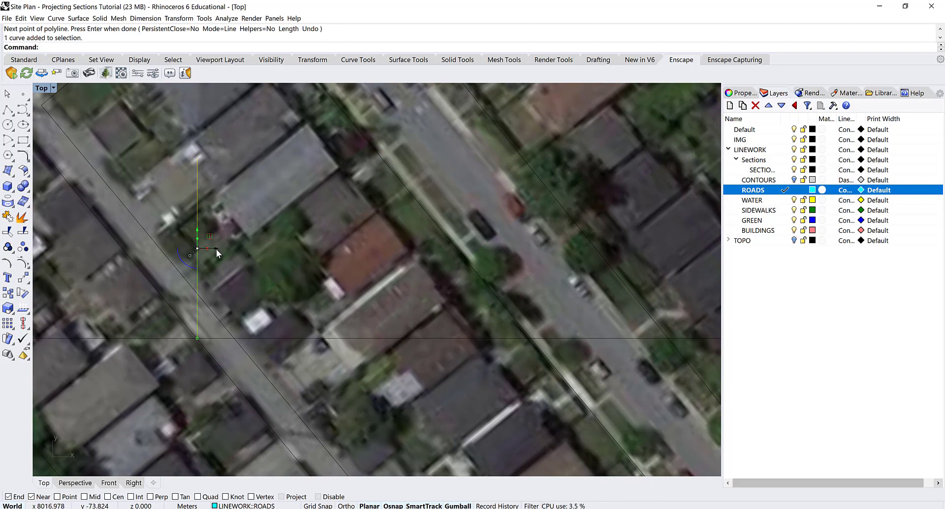
- Alt-drag copies of the vertical line to each building edge, out to the tanks
drag(216, 249, 652, 252)
key(alt)
right_drag(653, 253, 161, 241)
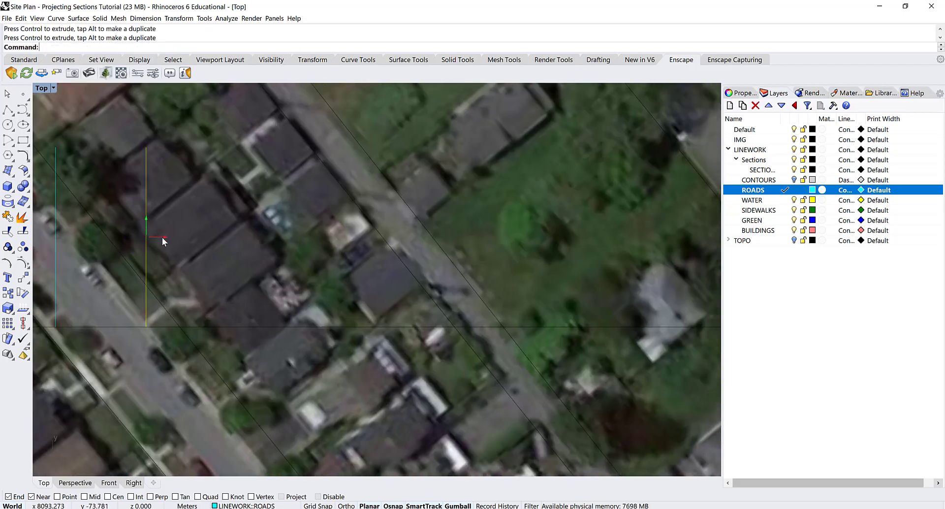
drag(161, 241, 564, 275)
right_drag(564, 274, 164, 279)
drag(96, 232, 633, 272)
right_drag(632, 272, 124, 266)
drag(136, 226, 569, 248)
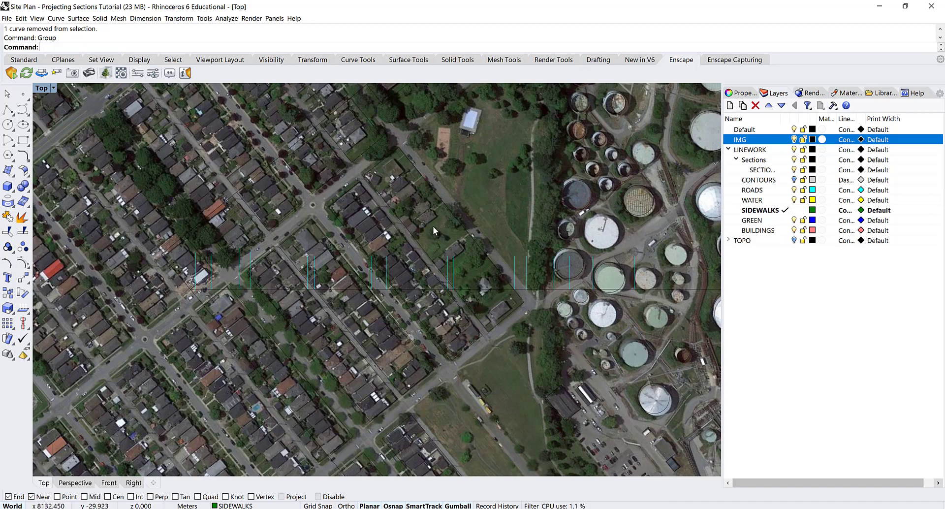
- Turn off the IMG aerial image layer
scroll(439, 276, up, 3)
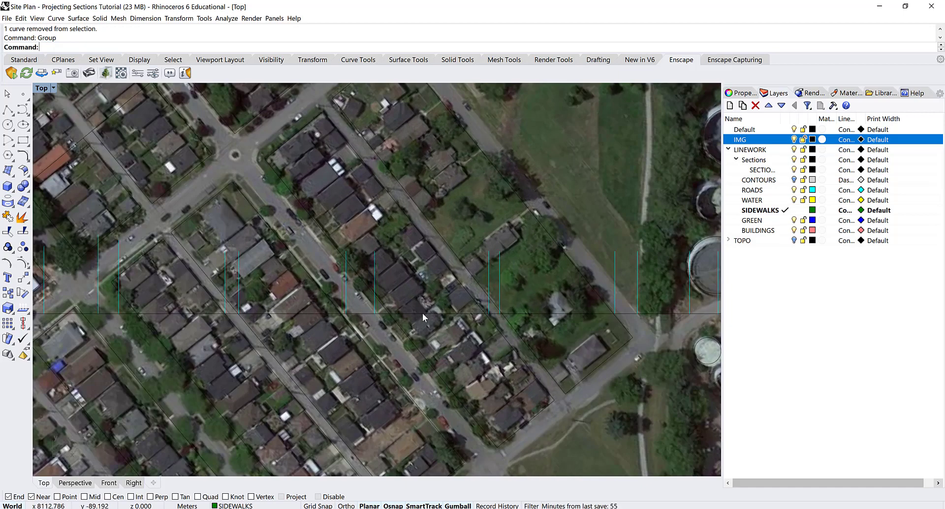
scroll(349, 282, down, 5)
click(794, 140)
- Select the grouped plan linework and hide its 58 curves with Hide
scroll(552, 244, down, 3)
right_drag(553, 244, 473, 315)
click(475, 240)
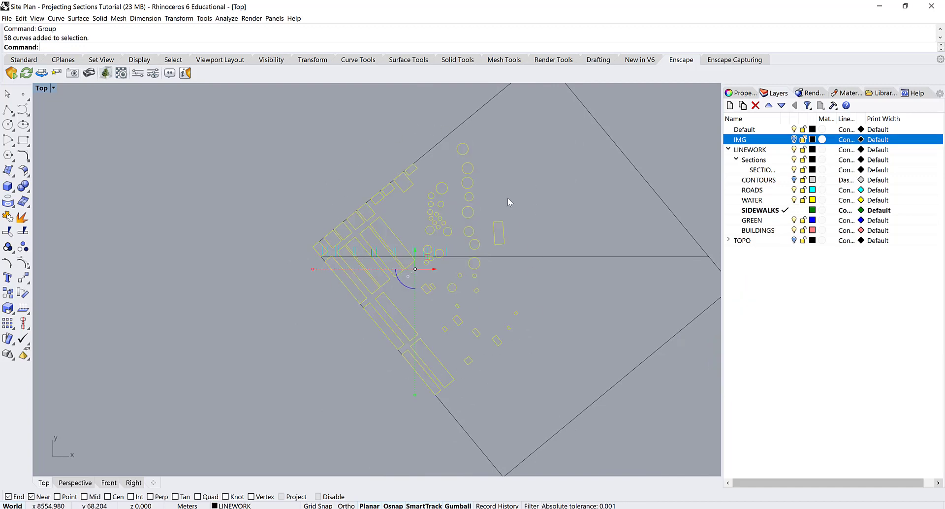
scroll(437, 217, up, 3)
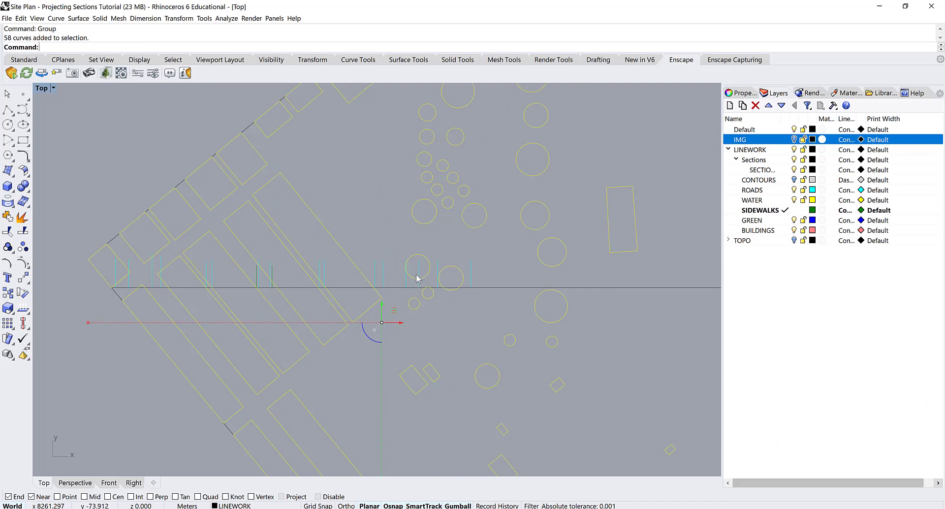
scroll(244, 280, down, 4)
text(Hide)
key(Return)
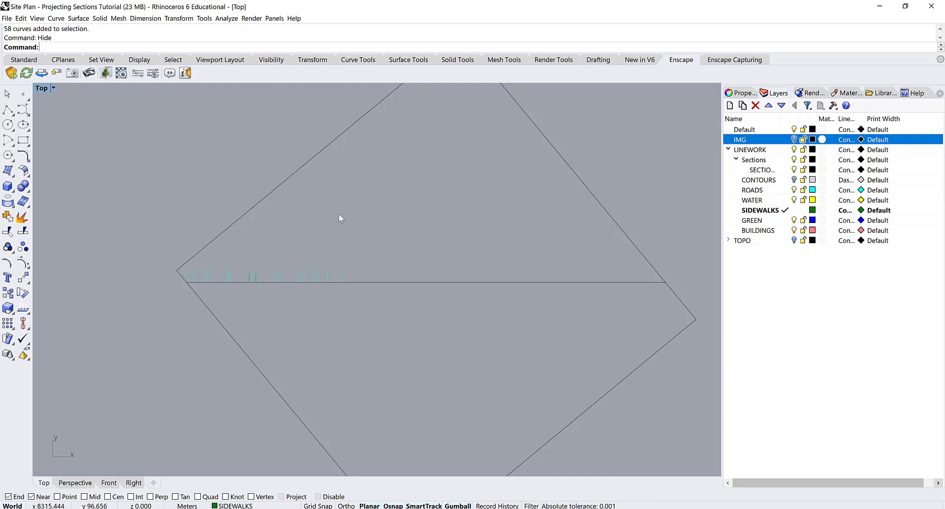
scroll(307, 229, down, 5)
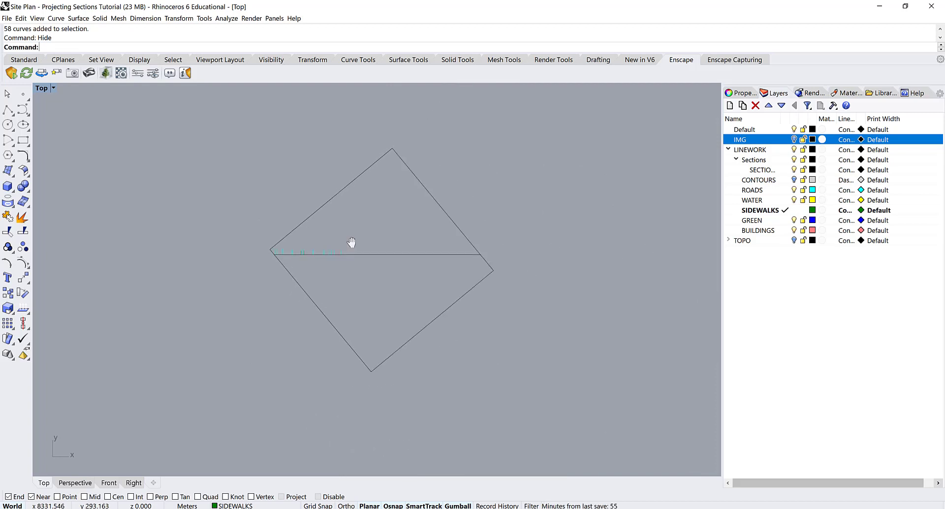
- Make SECTION_REF current and draw a two-point horizontal polyline above the terrain curve
right_drag(346, 201, 349, 327)
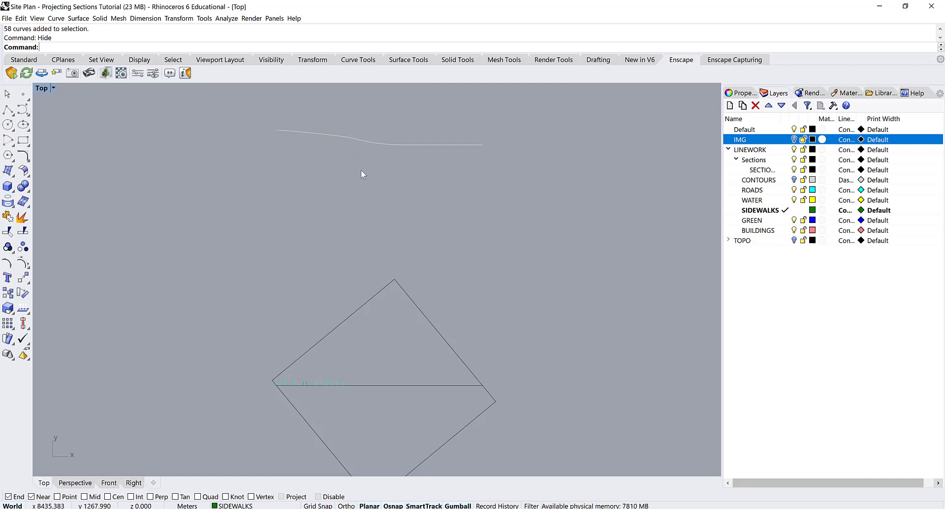
right_drag(333, 192, 308, 199)
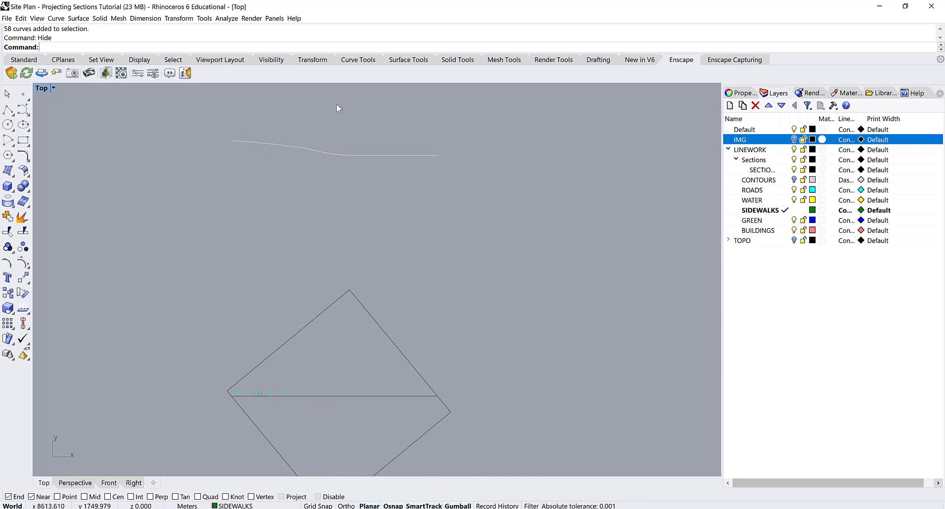
click(8, 109)
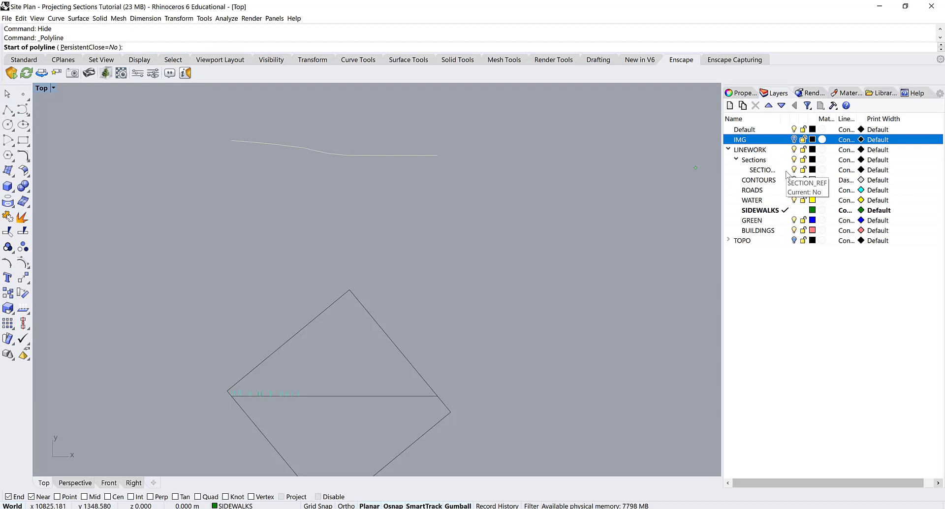
click(784, 170)
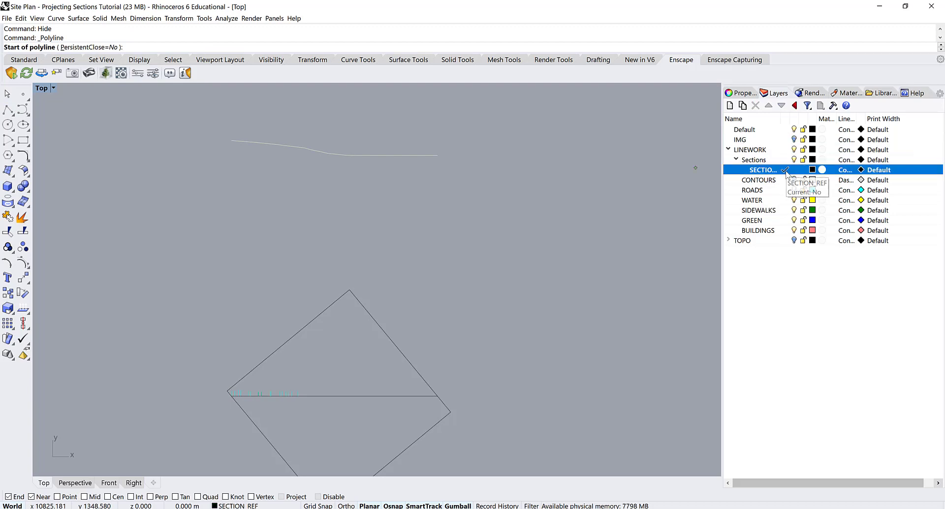
click(211, 116)
click(445, 116)
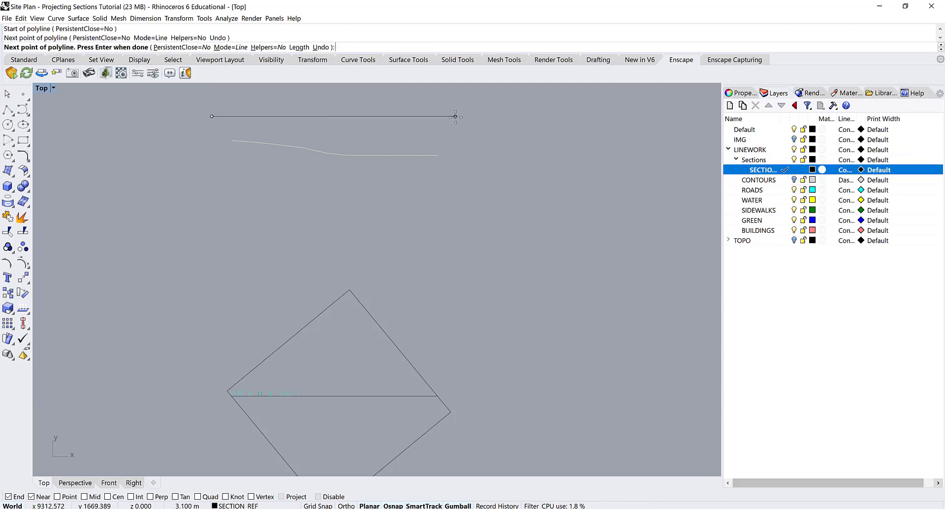
key(Return)
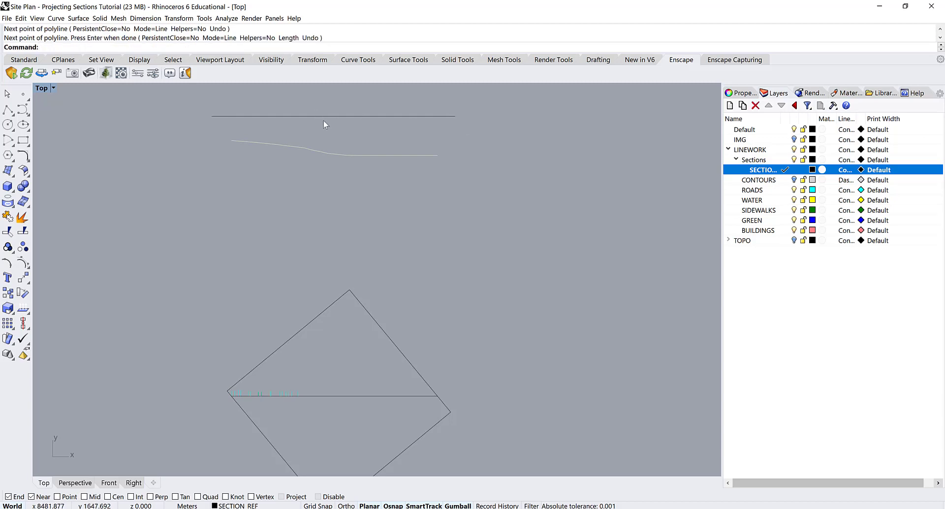
key(ctrl+z)
scroll(237, 401, up, 6)
- Extend the short projection line near the corner up to the reference line
click(212, 295)
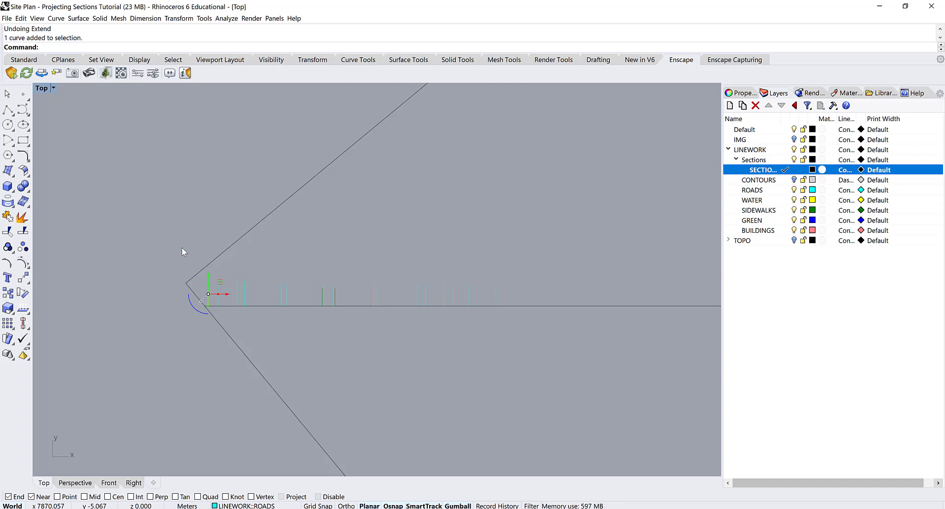
text(Extend)
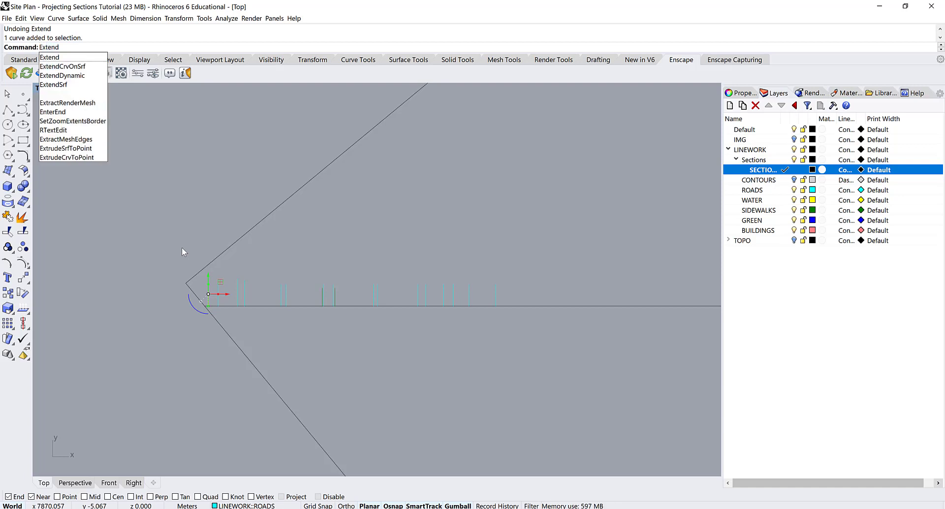
key(Return)
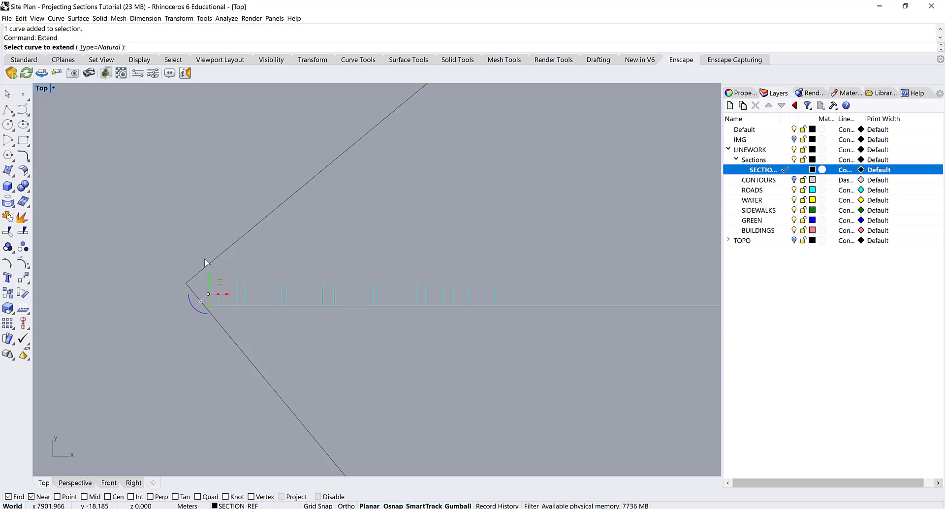
click(209, 290)
scroll(237, 175, down, 3)
right_drag(238, 175, 217, 368)
right_drag(197, 132, 197, 195)
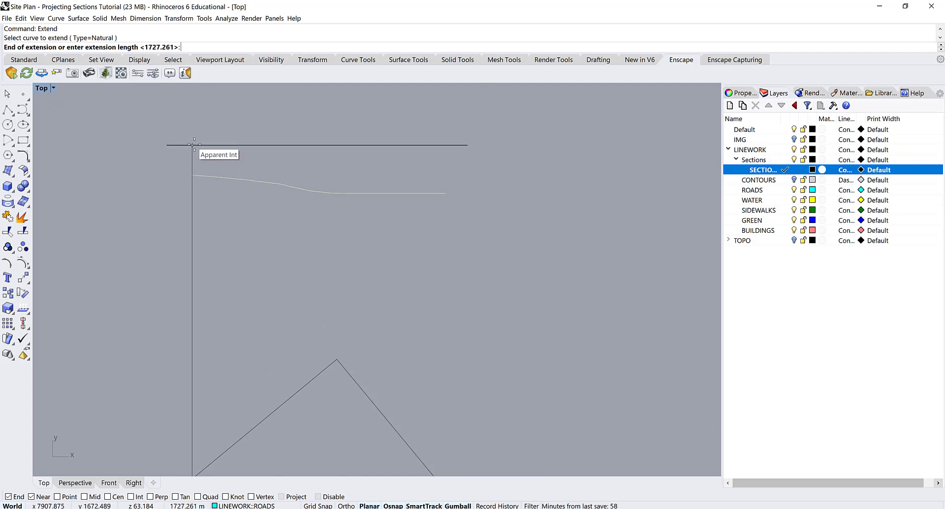
click(192, 145)
- Extend three more projection lines up to the reference line
scroll(297, 264, down, 2)
mouse_move(290, 253)
right_down()
mouse_move(288, 267)
mouse_move(282, 263)
right_up()
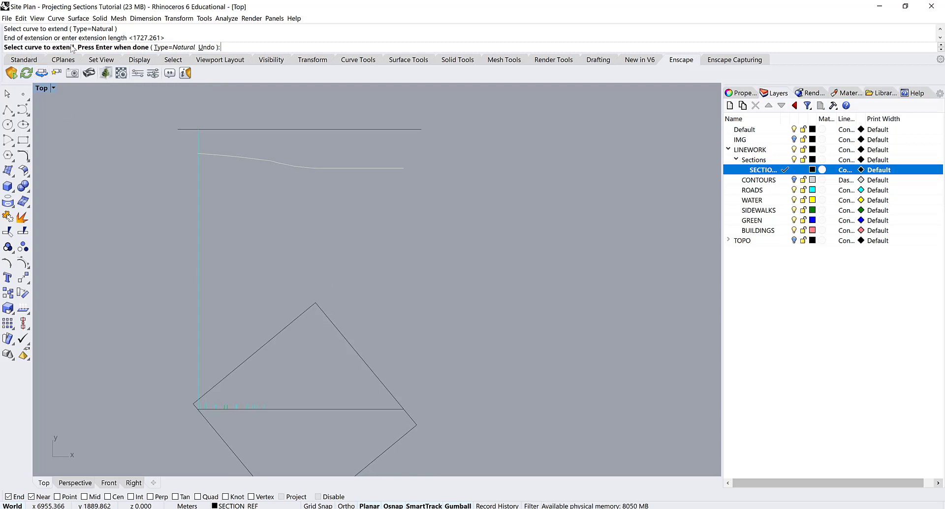
click(201, 407)
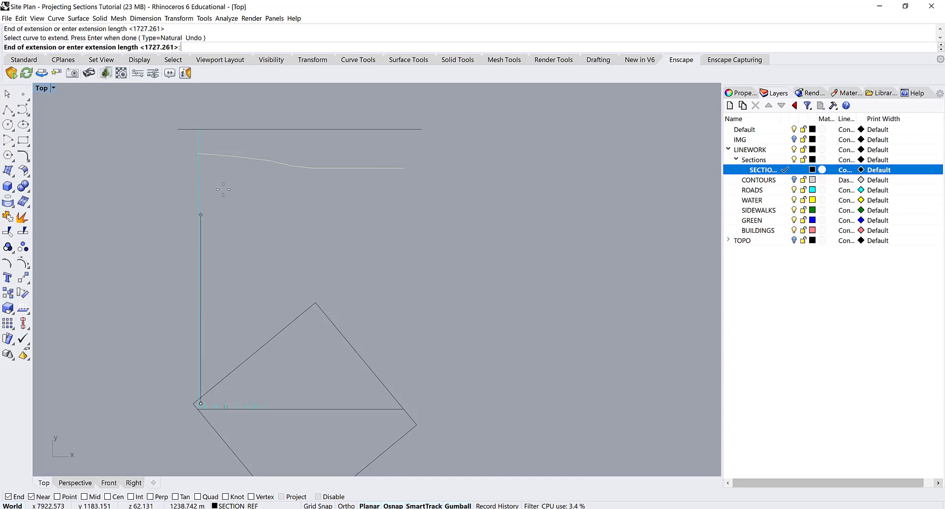
click(202, 129)
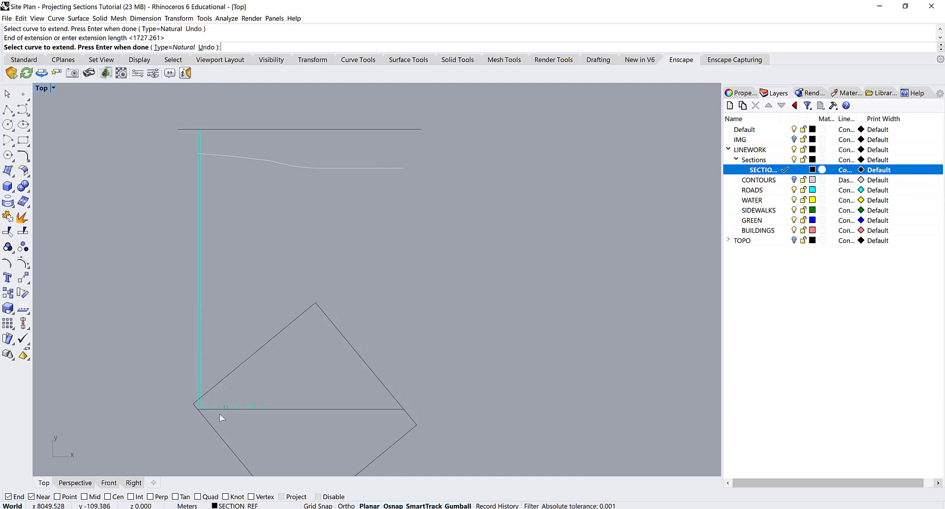
click(204, 406)
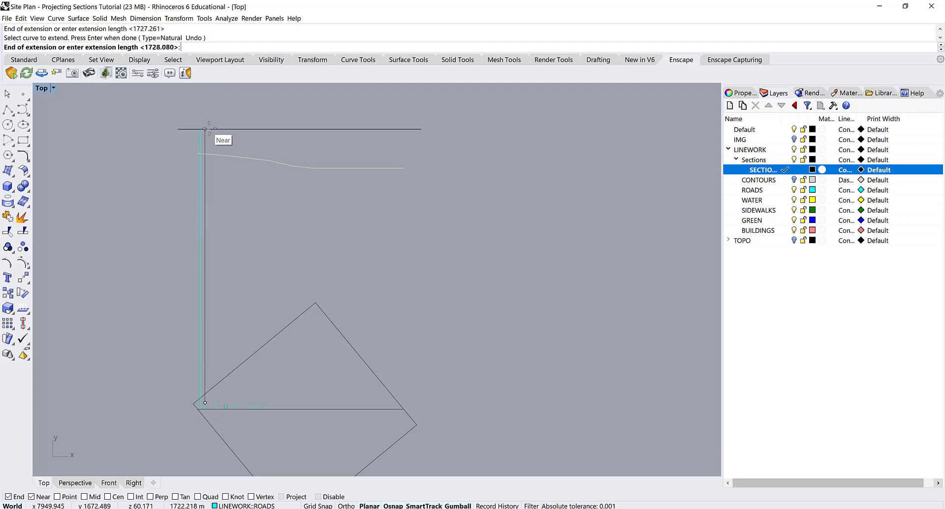
click(216, 137)
click(208, 404)
click(207, 129)
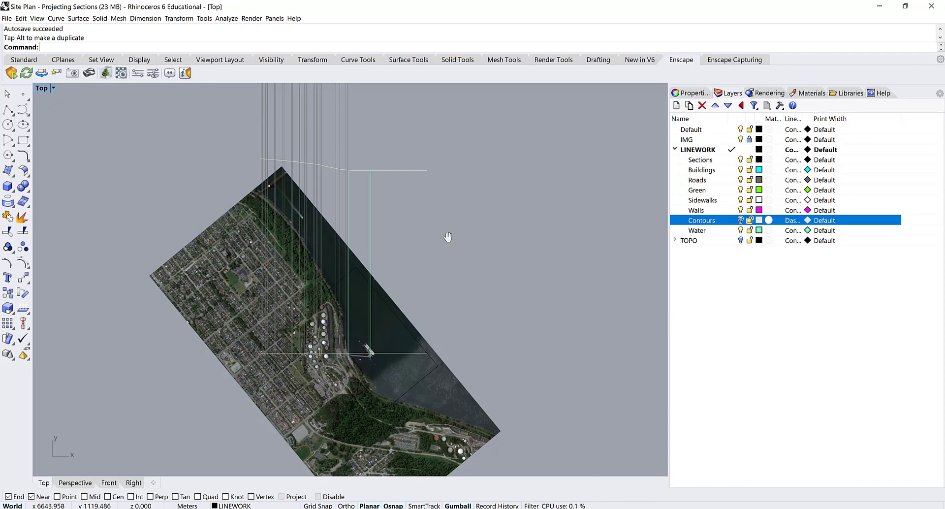
right_drag(452, 238, 453, 299)
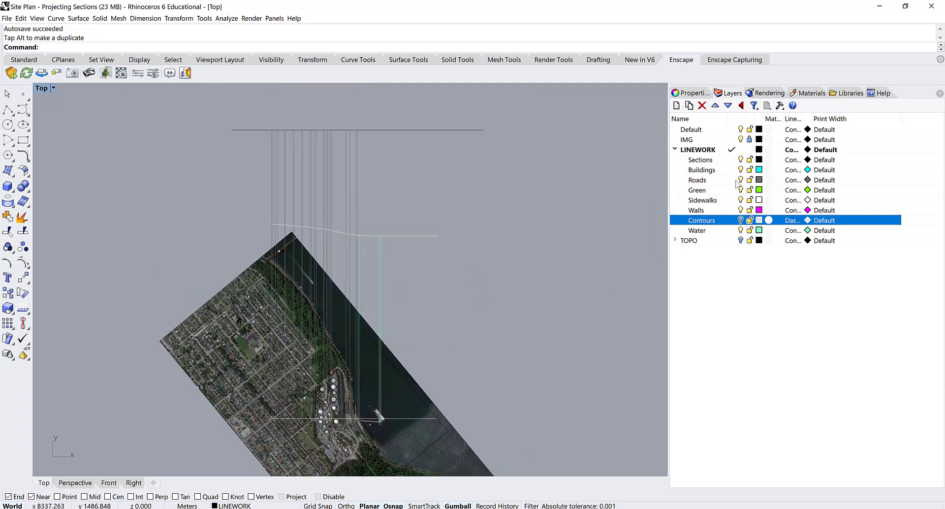
scroll(328, 411, up, 8)
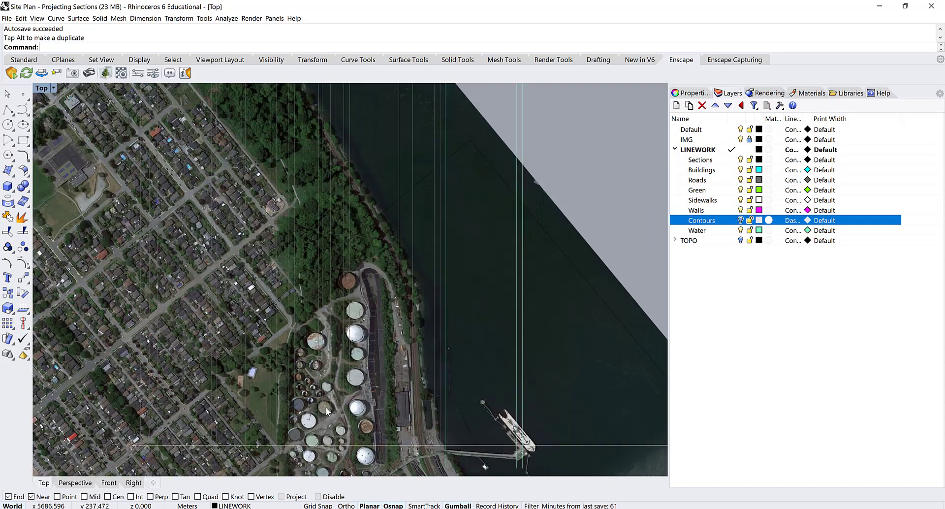
scroll(327, 411, down, 10)
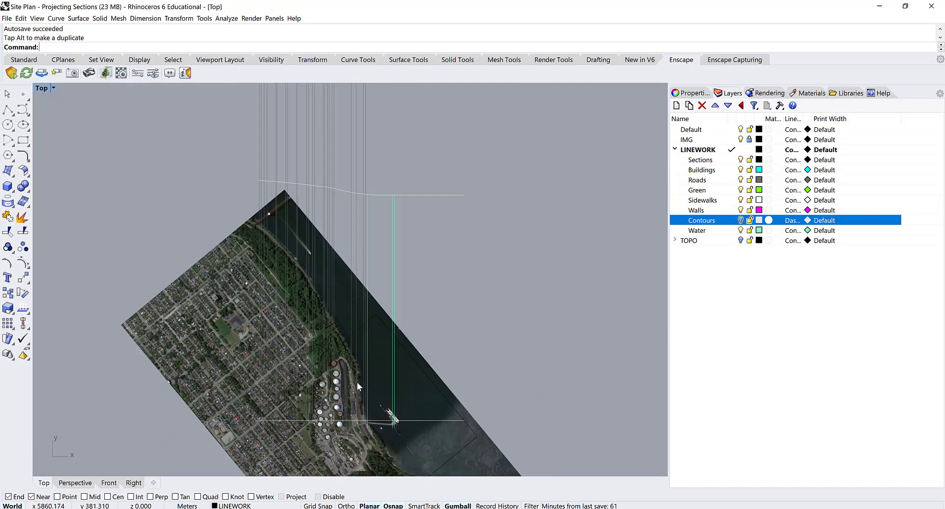
right_drag(447, 277, 499, 281)
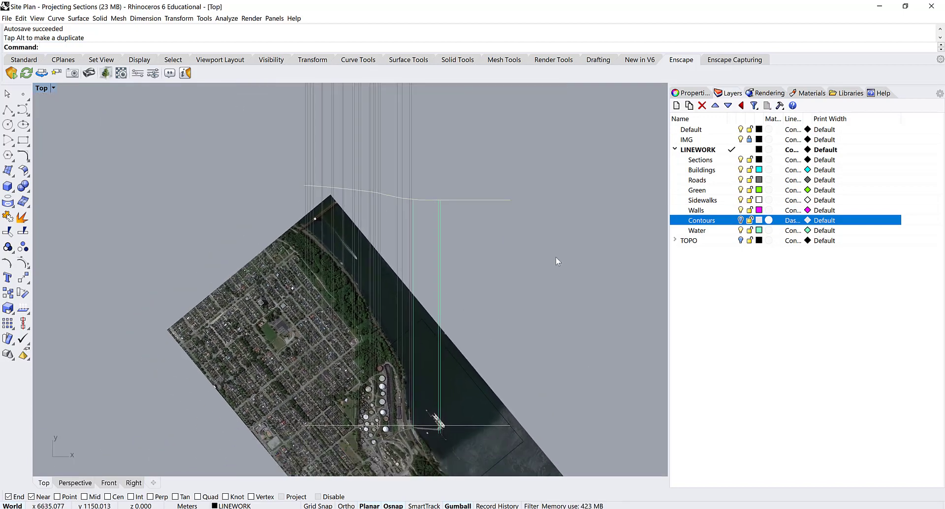
click(748, 141)
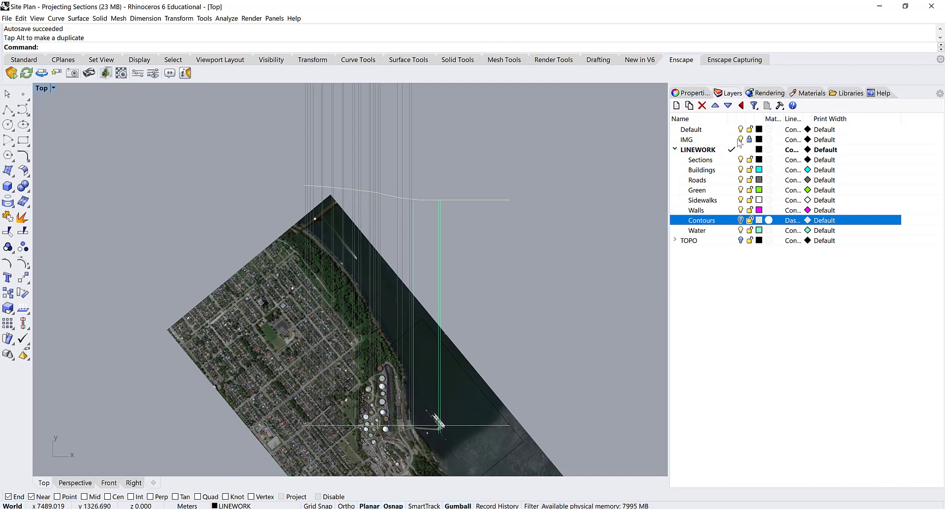
click(741, 140)
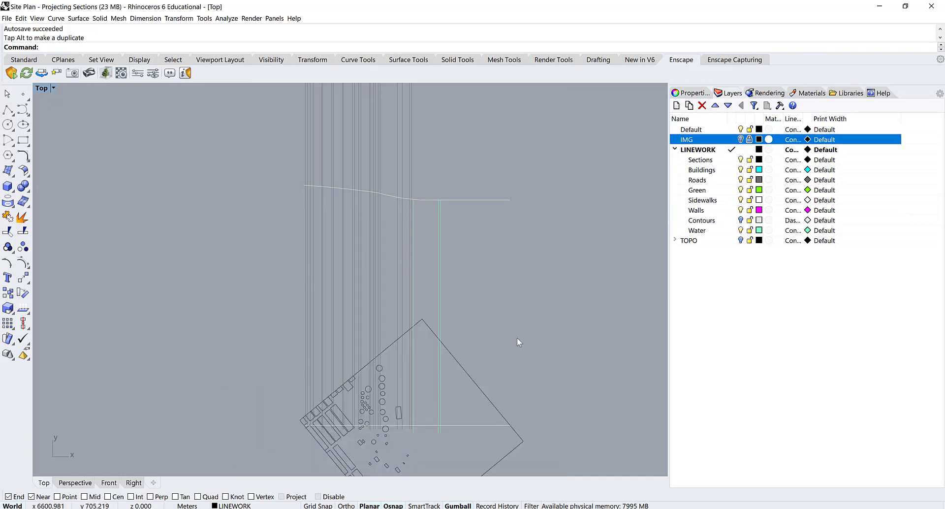
key(Up)
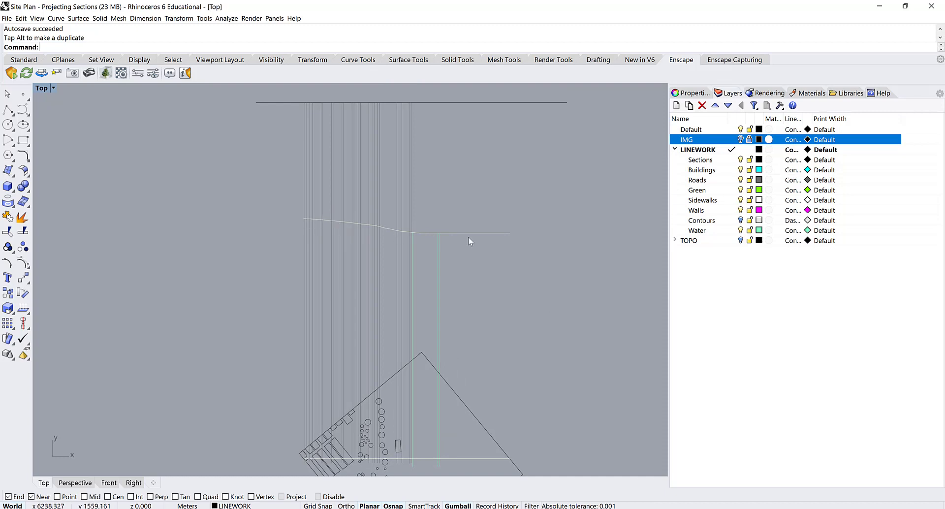
right_drag(493, 323, 358, 248)
scroll(344, 215, up, 5)
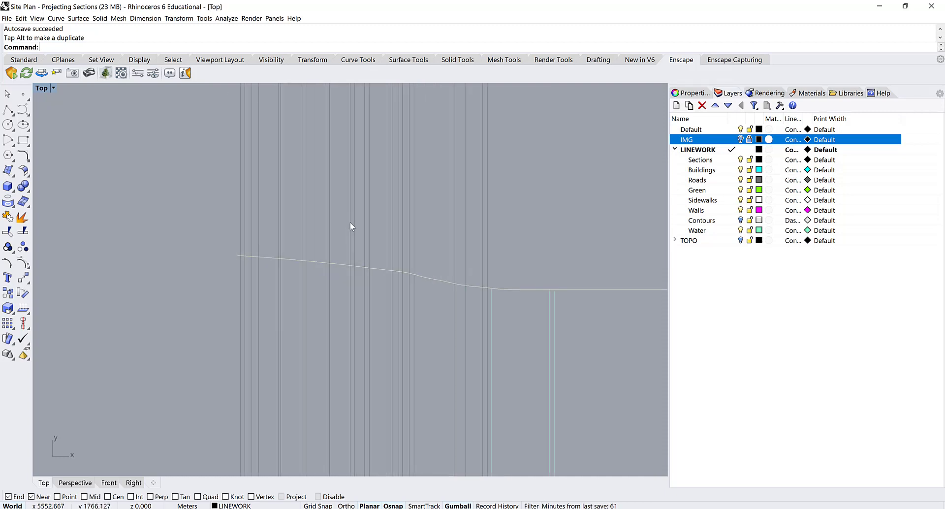
right_drag(575, 249, 408, 237)
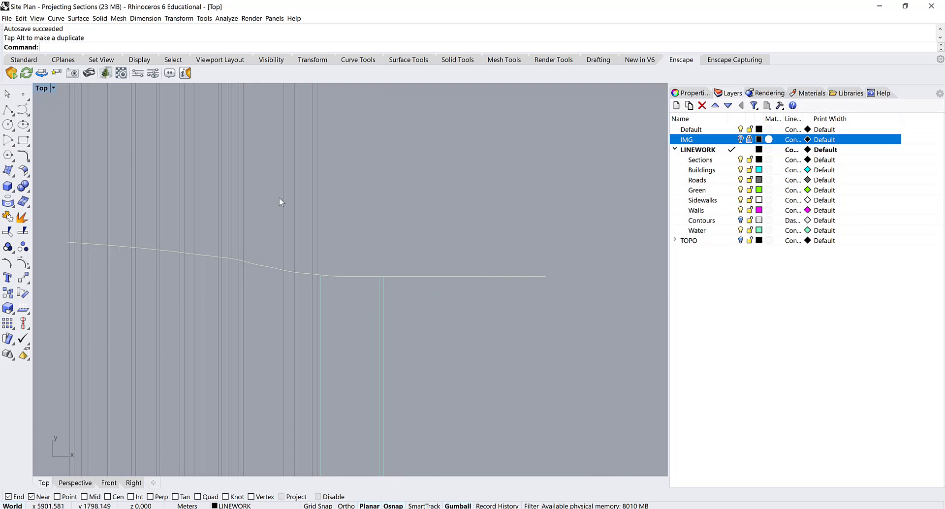
right_drag(476, 237, 492, 265)
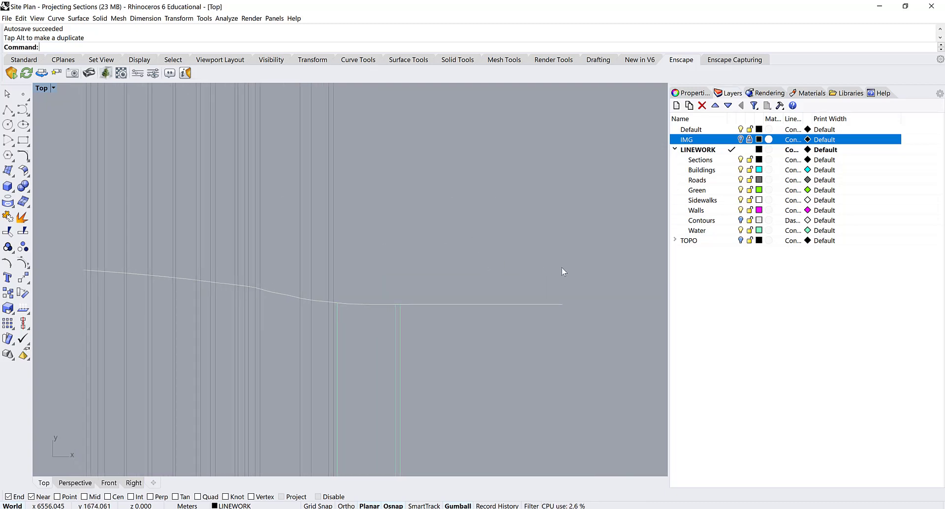
right_drag(568, 268, 523, 267)
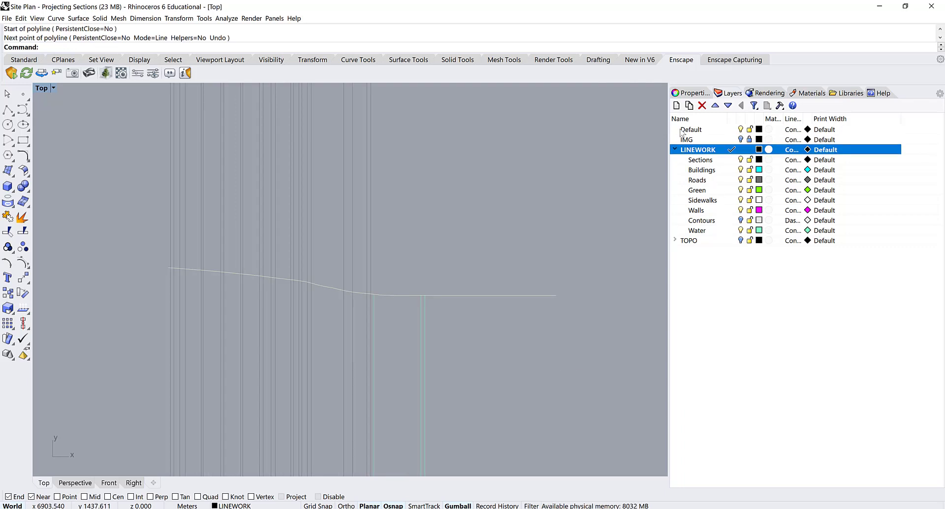
- Create an ELEVATION sublayer under LINEWORK and make it current
click(690, 105)
text(ELEVATION)
key(Return)
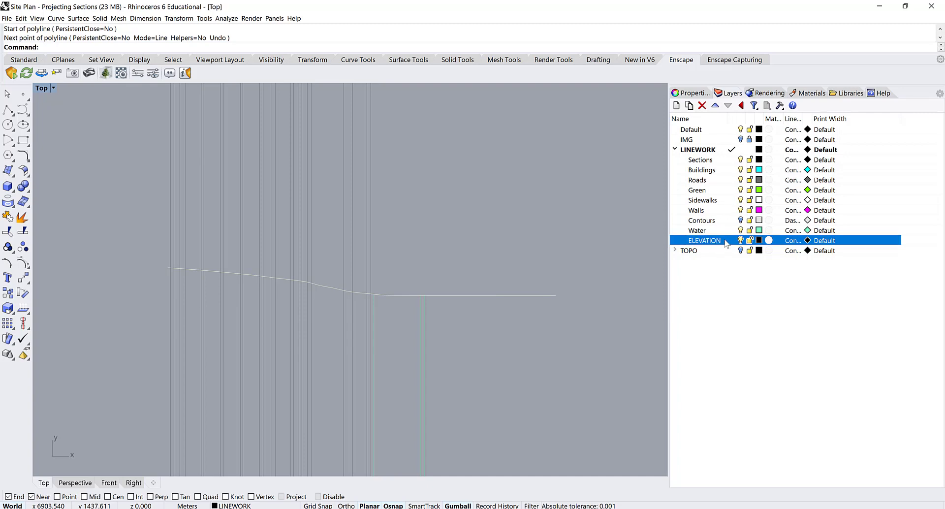
click(731, 241)
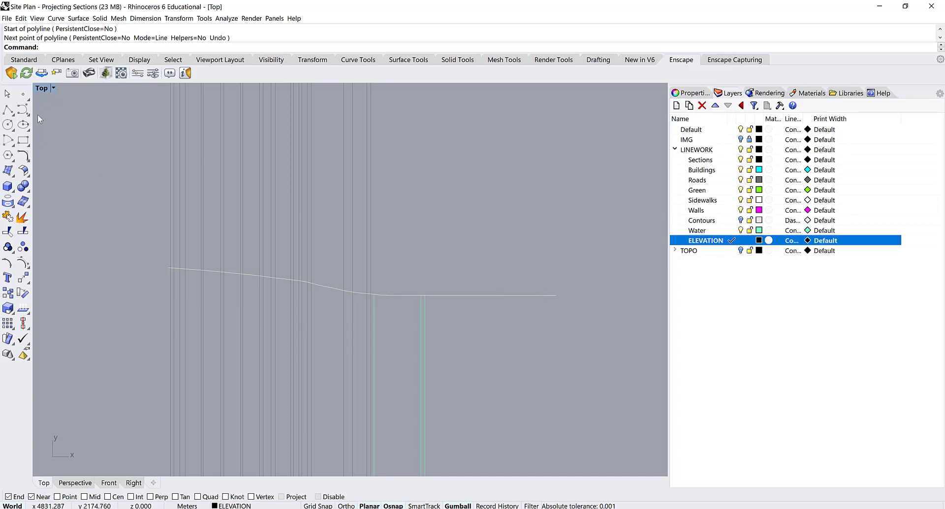
- Draw a 25 m vertical polyline up from the reference line's right end, Ortho on
click(8, 109)
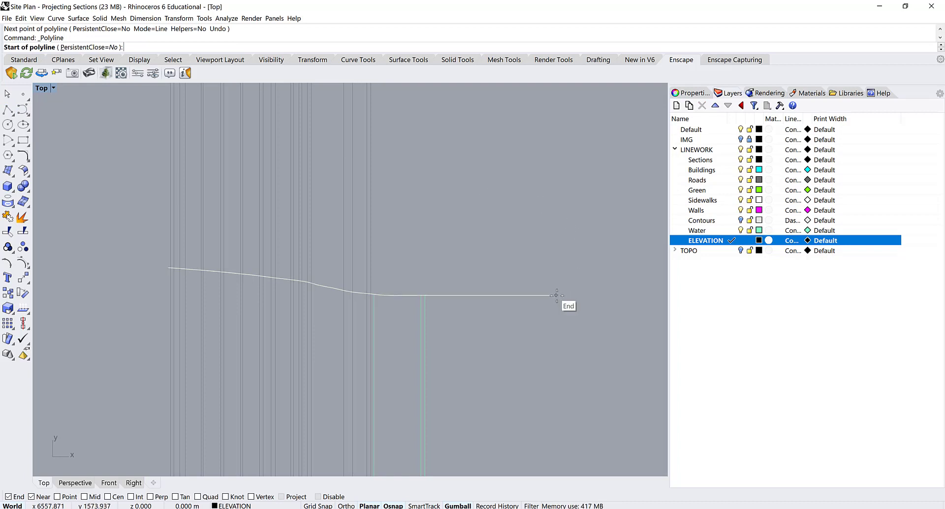
click(556, 295)
key(F8)
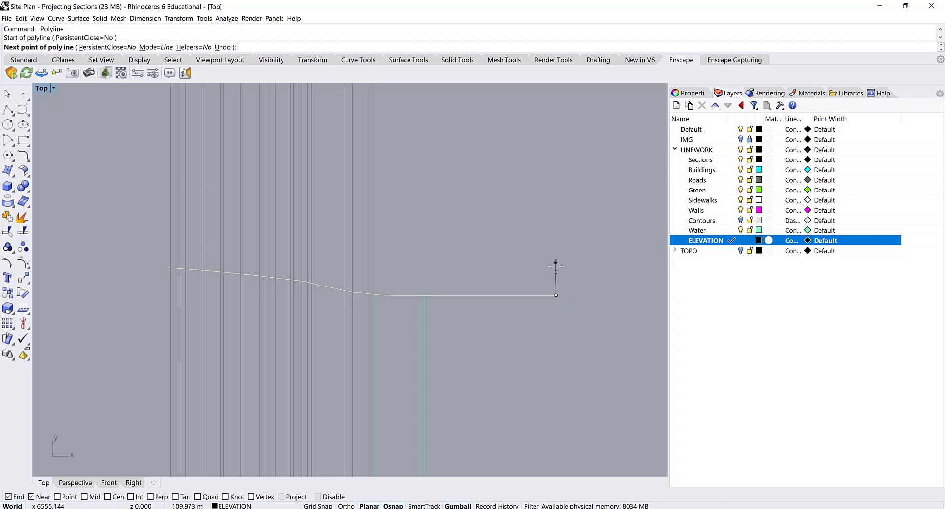
key(F8)
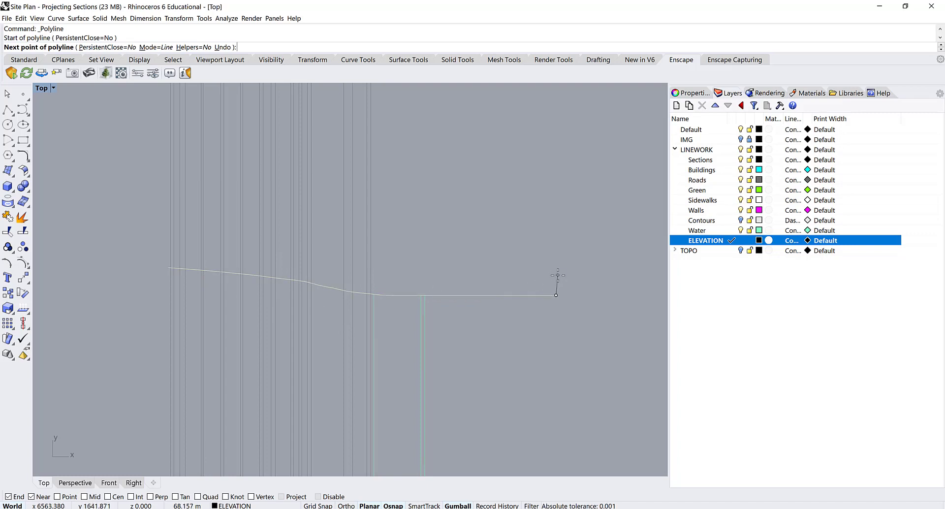
key(F8)
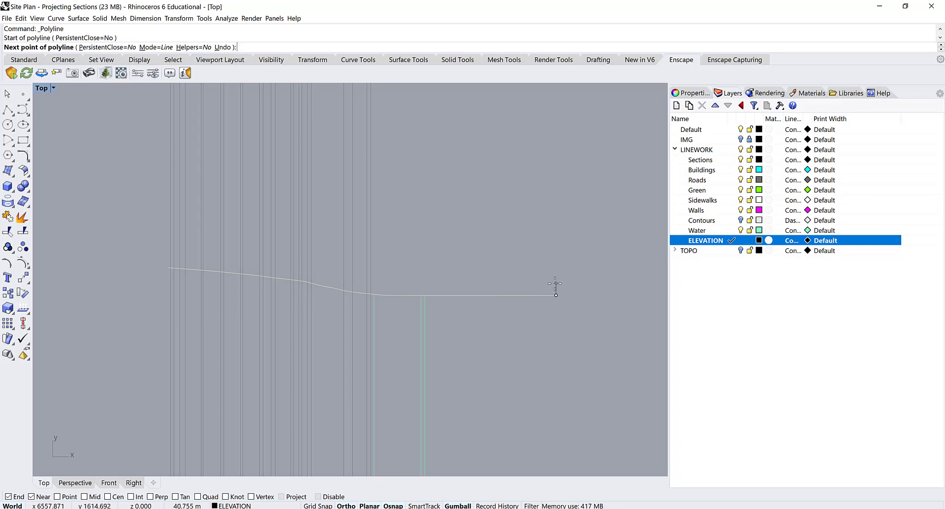
text(25)
key(Return)
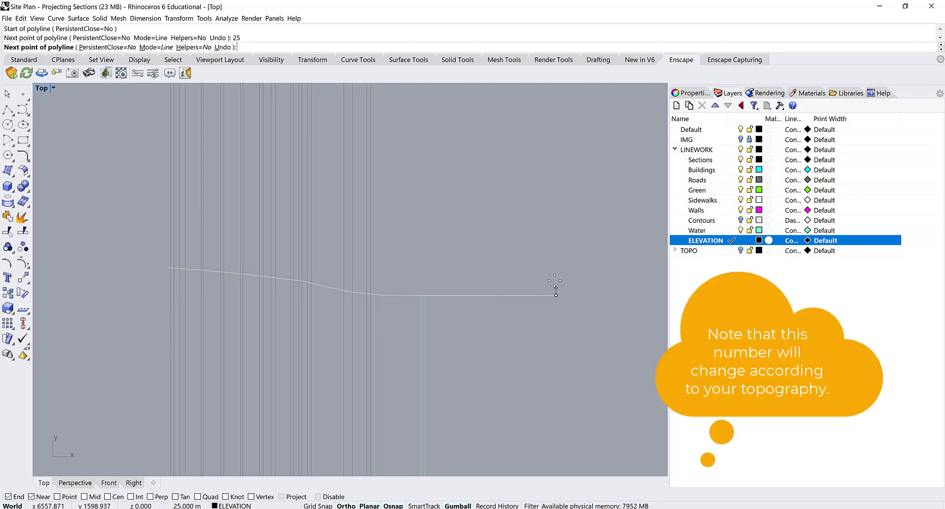
click(553, 275)
key(Return)
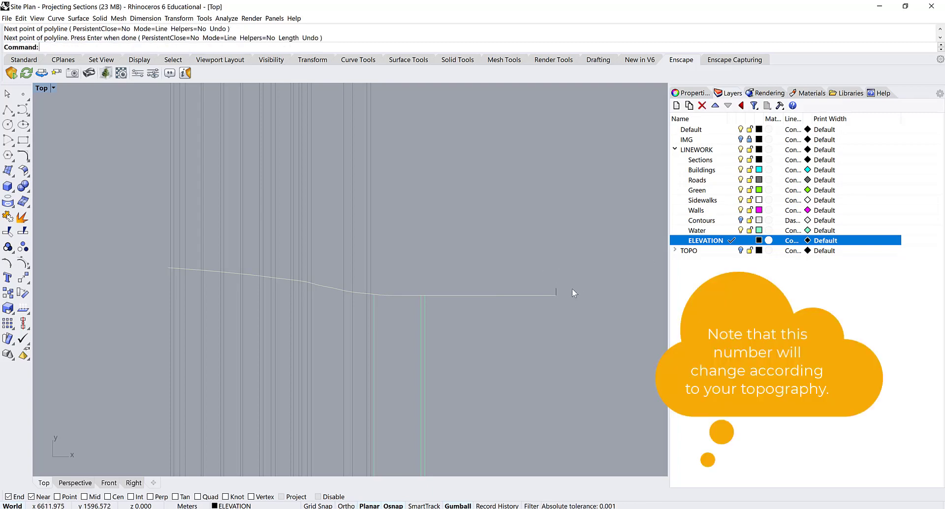
- Draw a horizontal polyline with Ortho from the reference line's right end past the profile
click(8, 110)
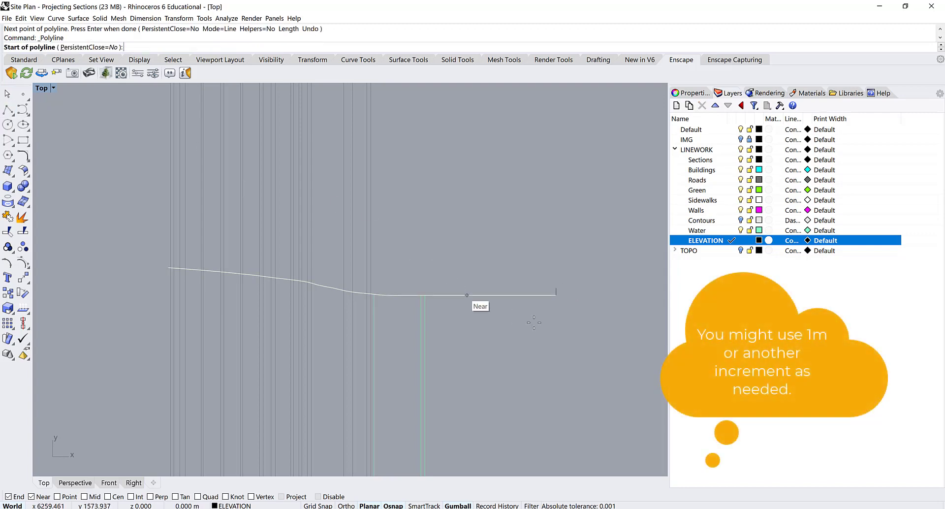
click(557, 296)
key(F8)
click(98, 294)
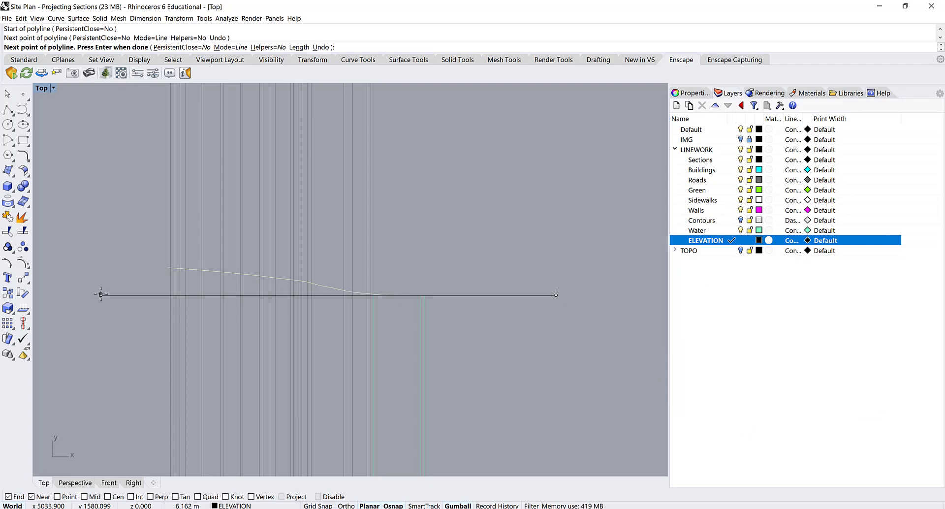
key(Return)
- ArrayLinear the horizontal line into 10 copies spaced by the 25 m vertical line, then select that line
click(146, 295)
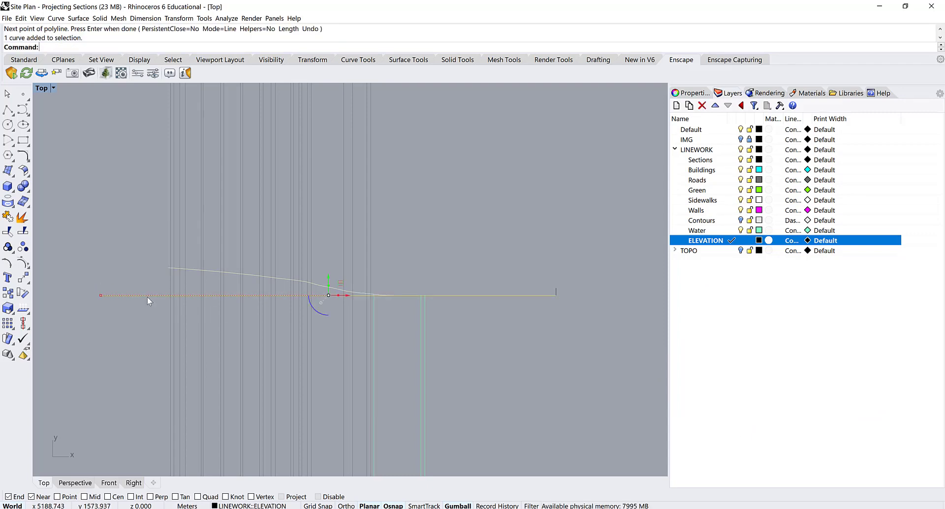
text(ArrayLinear)
key(Return)
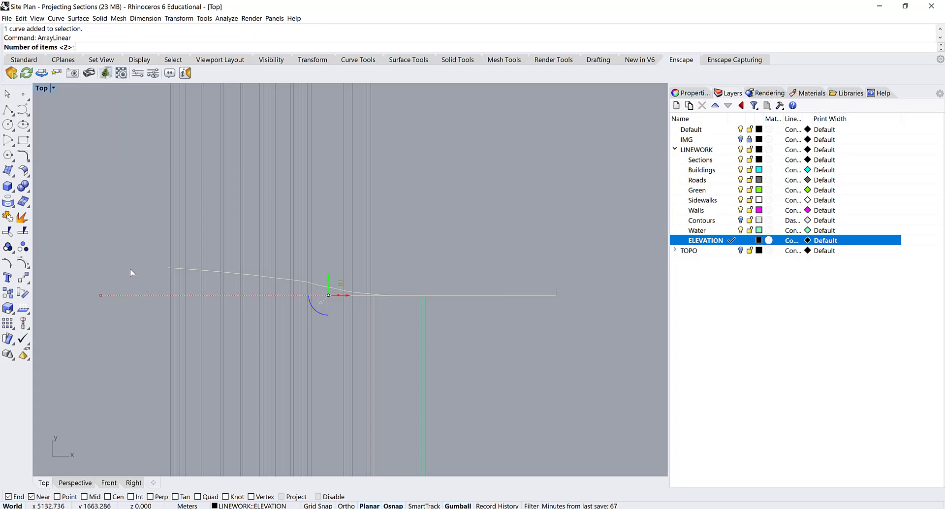
text(0)
key(Return)
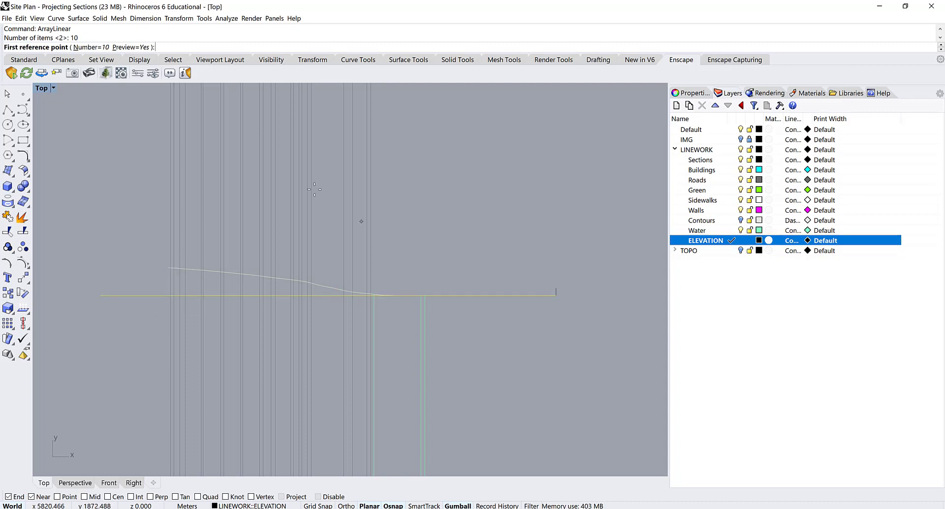
click(556, 294)
scroll(588, 303, up, 3)
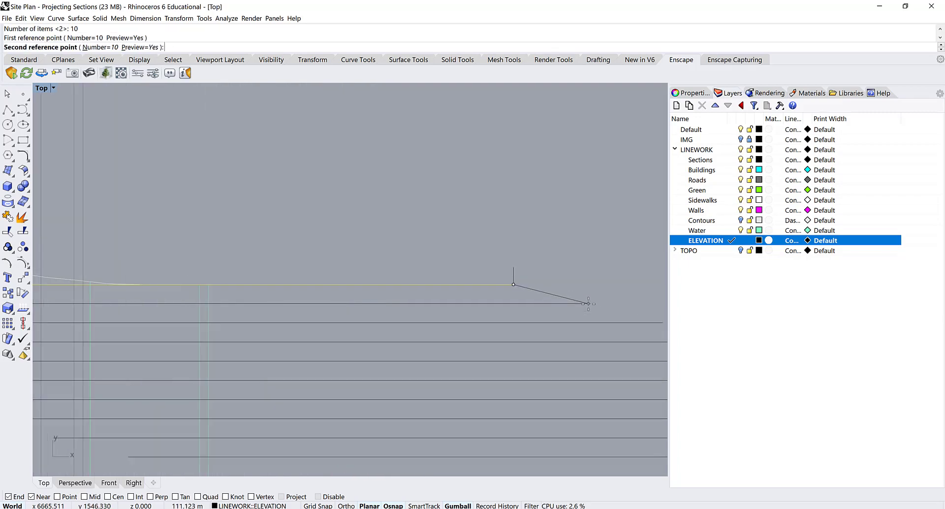
scroll(588, 304, up, 5)
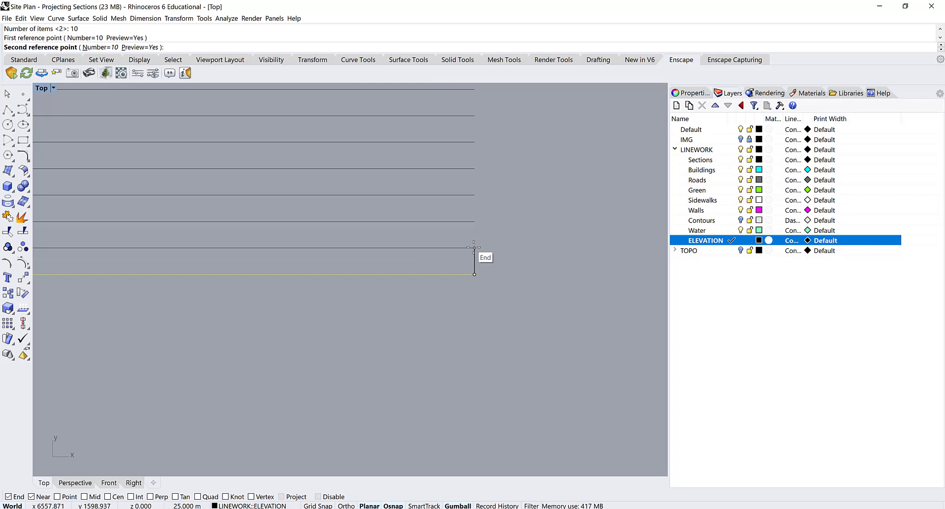
click(474, 247)
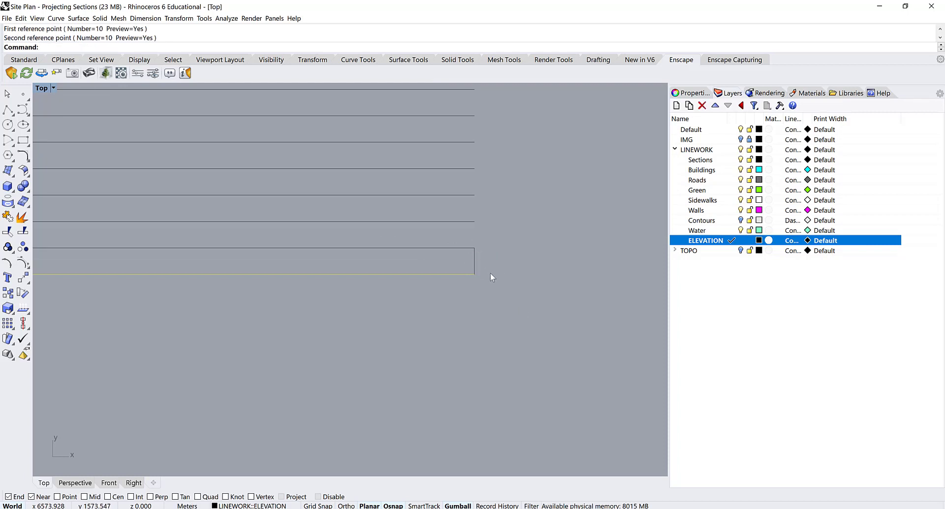
click(475, 260)
- Delete the vertical spacing line and reframe the view over the ten-line grid and profile
key(Delete)
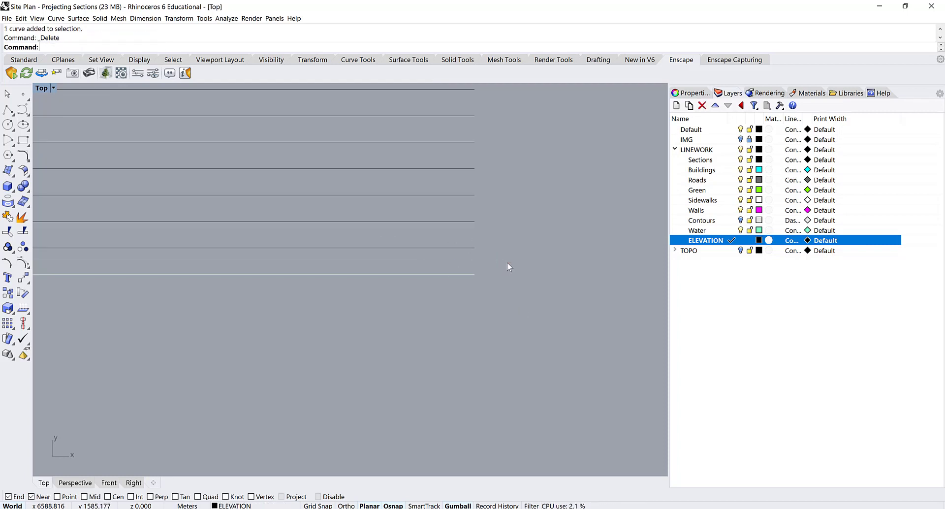
scroll(231, 318, down, 6)
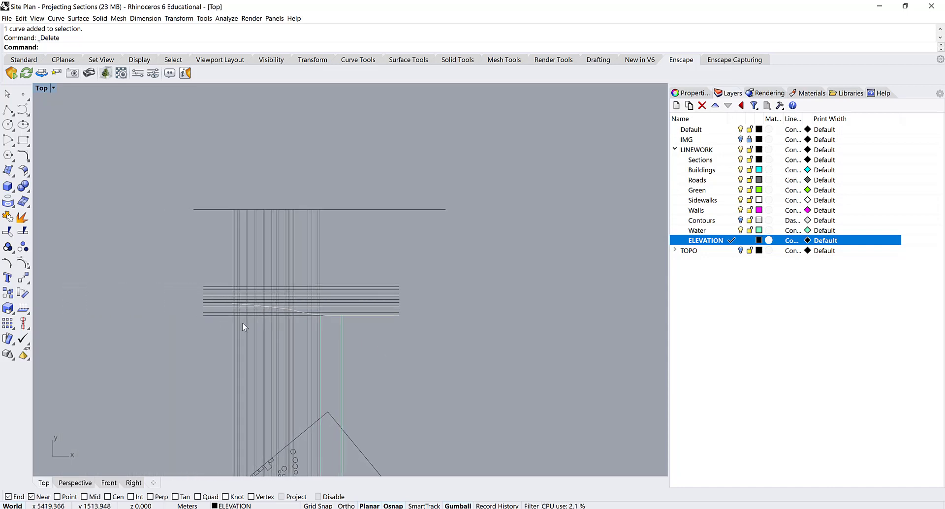
scroll(222, 323, up, 3)
right_drag(222, 322, 175, 321)
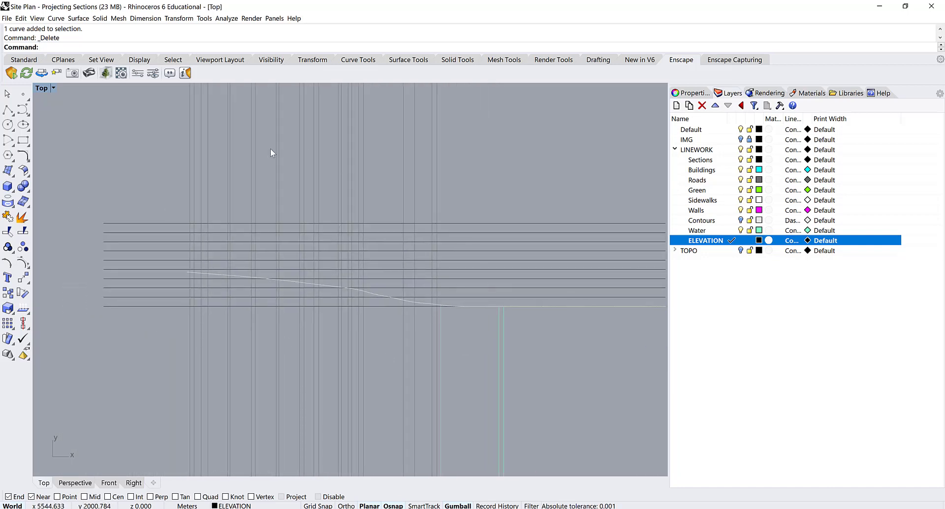
right_drag(264, 259, 343, 265)
right_drag(303, 184, 305, 235)
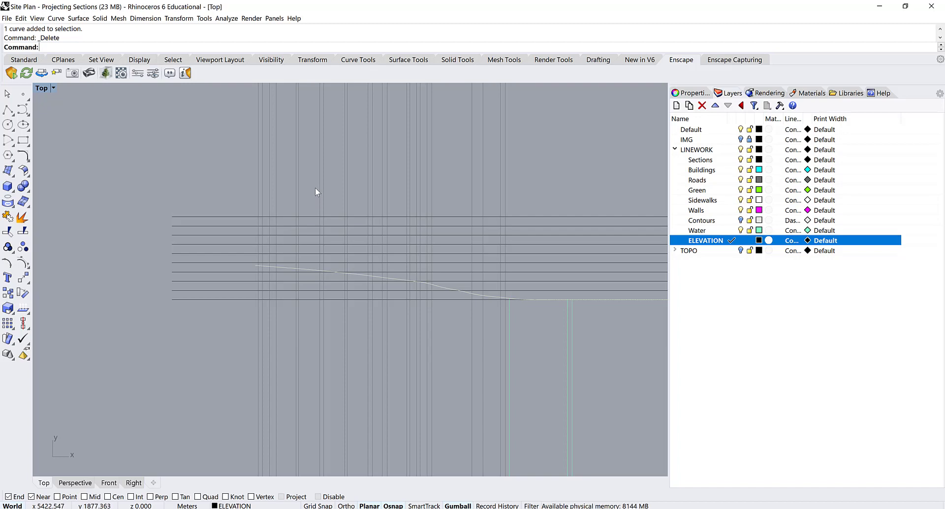
right_drag(315, 192, 320, 201)
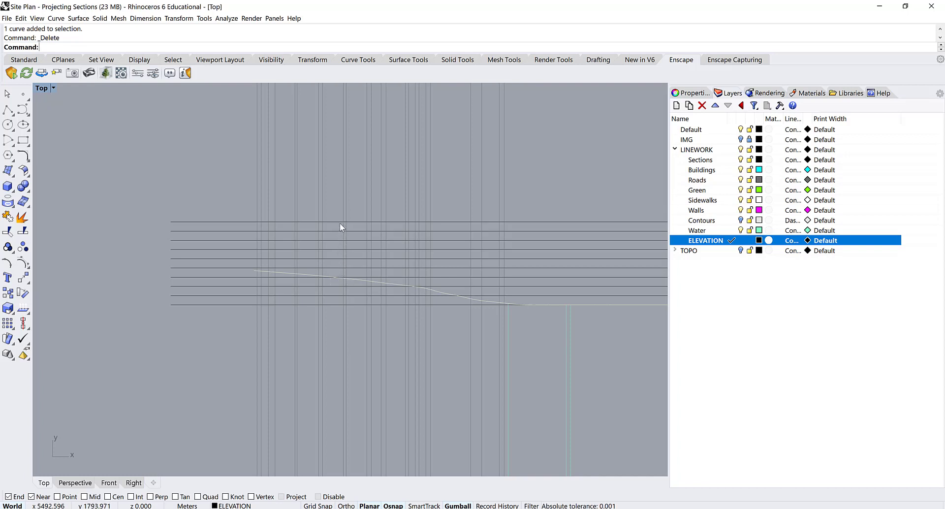
right_drag(447, 390, 339, 327)
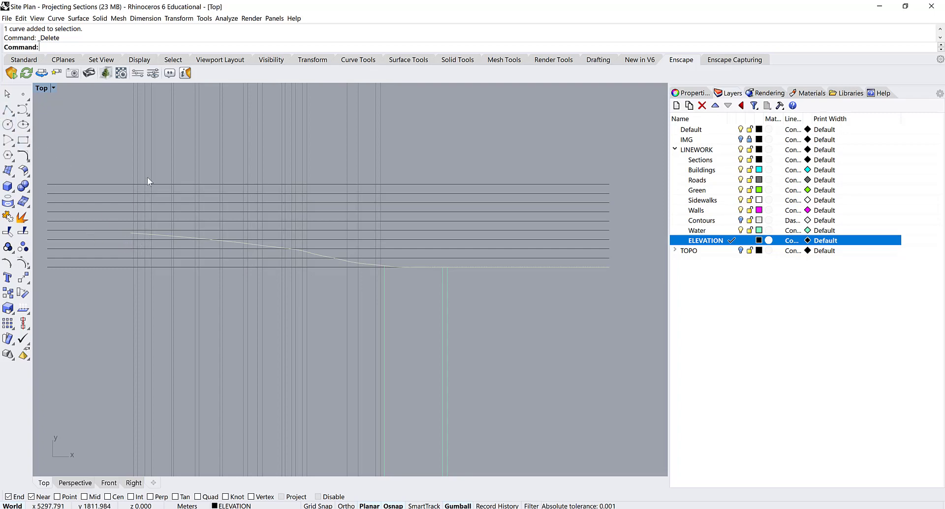
scroll(157, 223, up, 8)
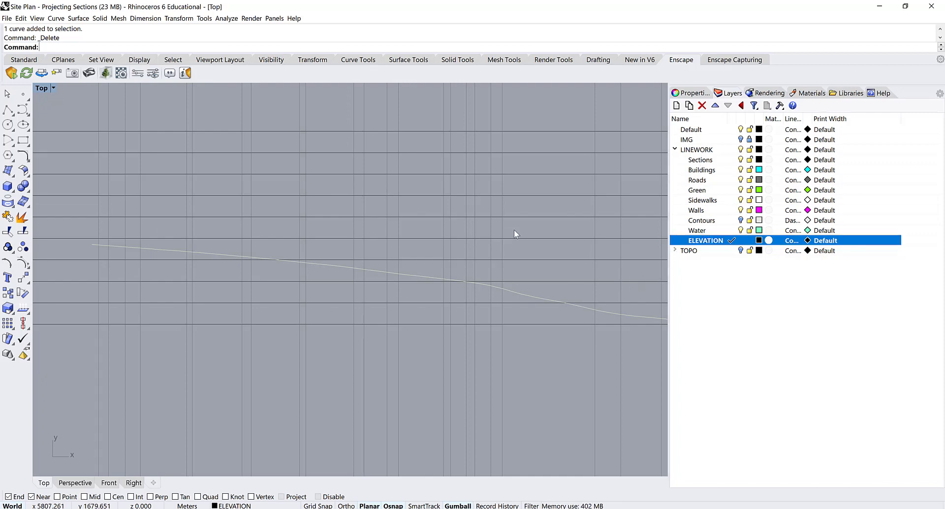
- Start the Curve: interpolate points command from the Curve tool's right-click menu
right_click(26, 113)
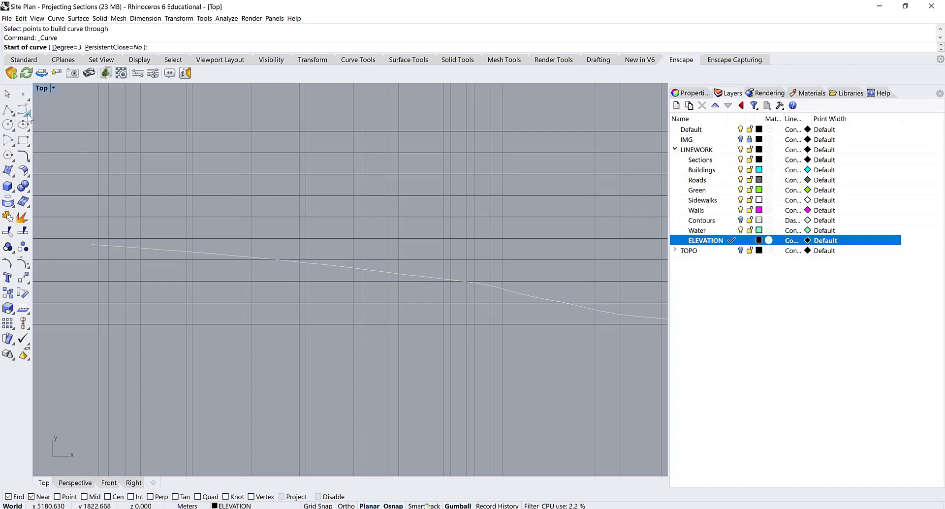
click(28, 116)
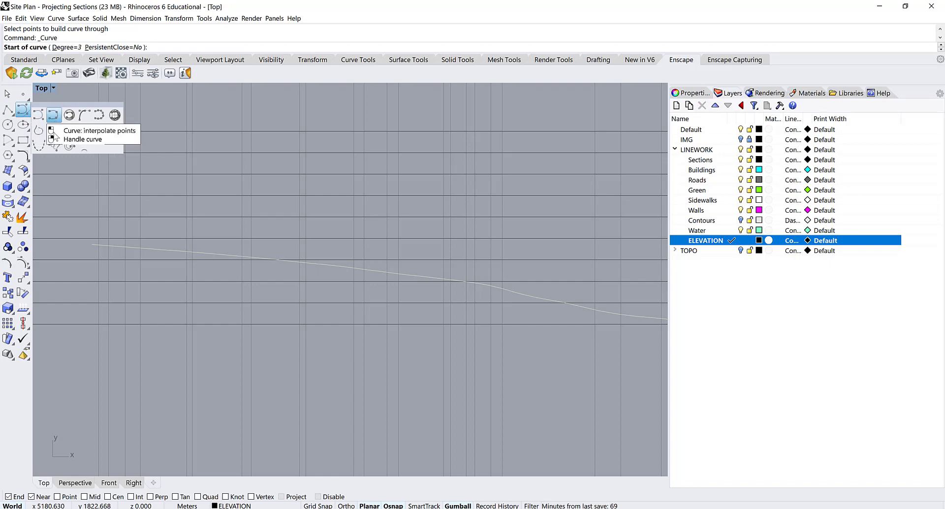
scroll(81, 292, down, 5)
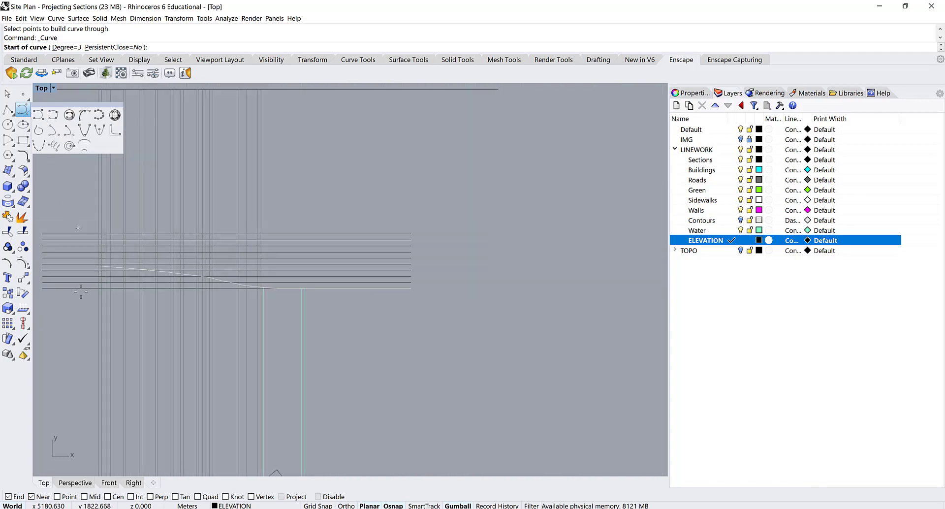